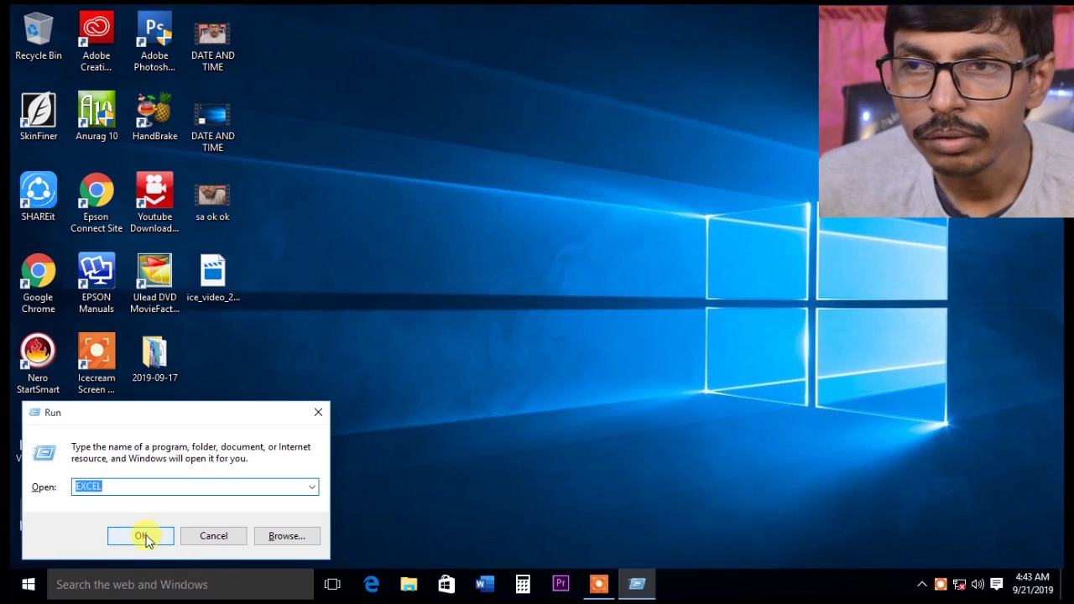
Launch Excel by running EXCEL from the Run dialog.
left_click(143, 536)
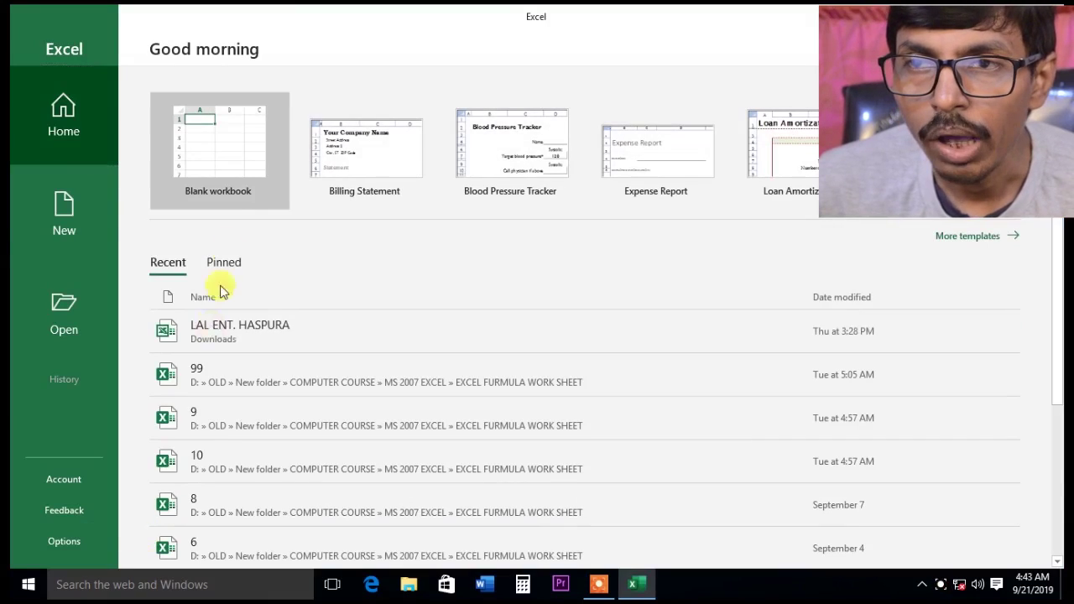
Start a new blank workbook and dismiss the USB device notification.
left_click(219, 141)
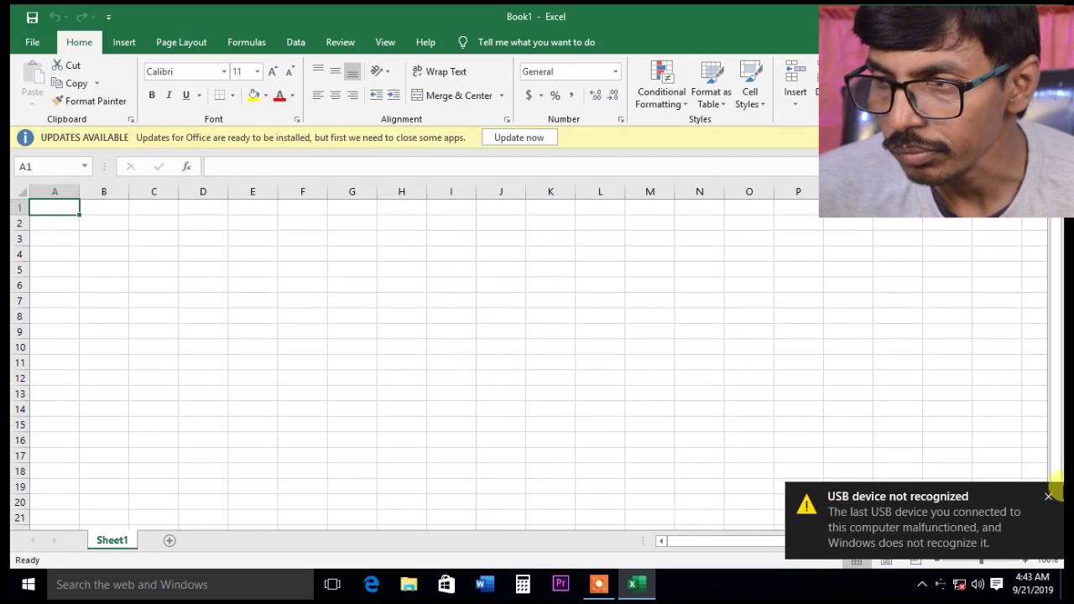
left_click(1050, 500)
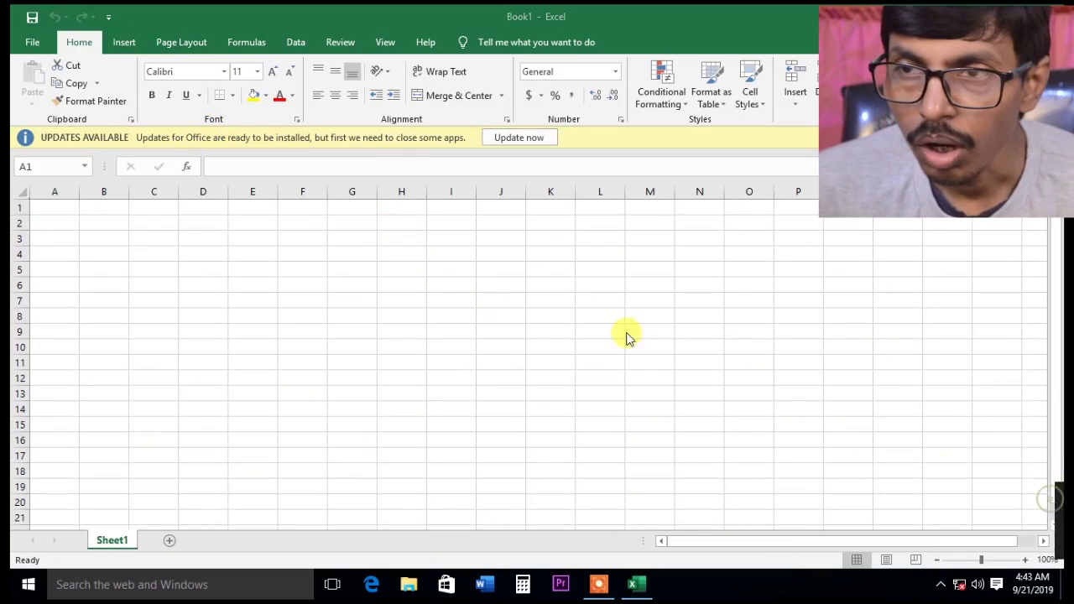
left_click(337, 220)
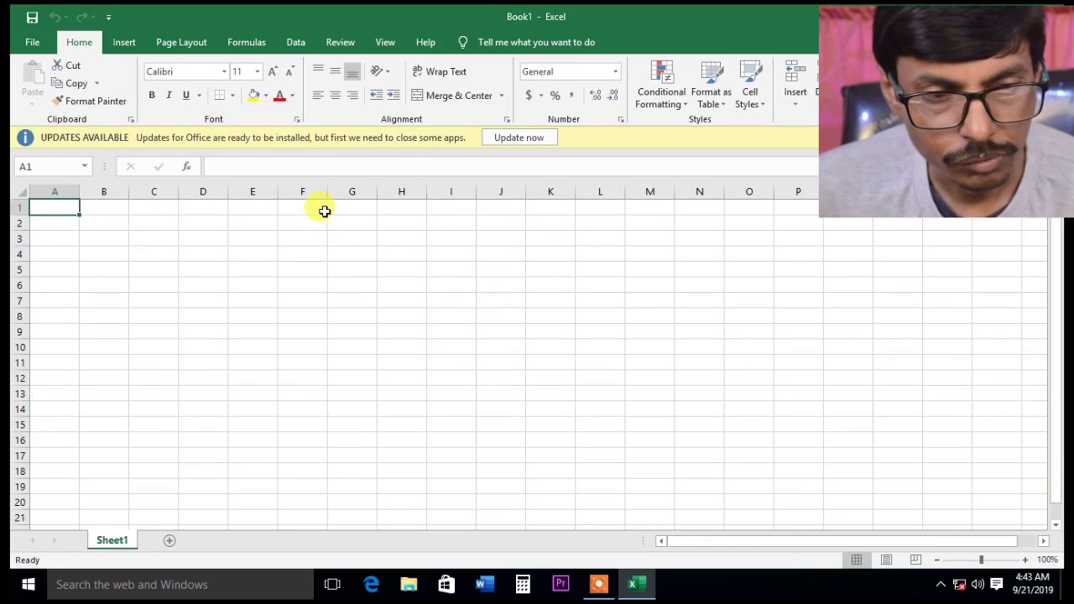
Merge F3:M6 and enter the centred title 'STATISTICAL FUNCTION'.
mouse_move(316, 237)
left_mouse_down()
mouse_move(762, 286)
mouse_move(667, 276)
left_mouse_up()
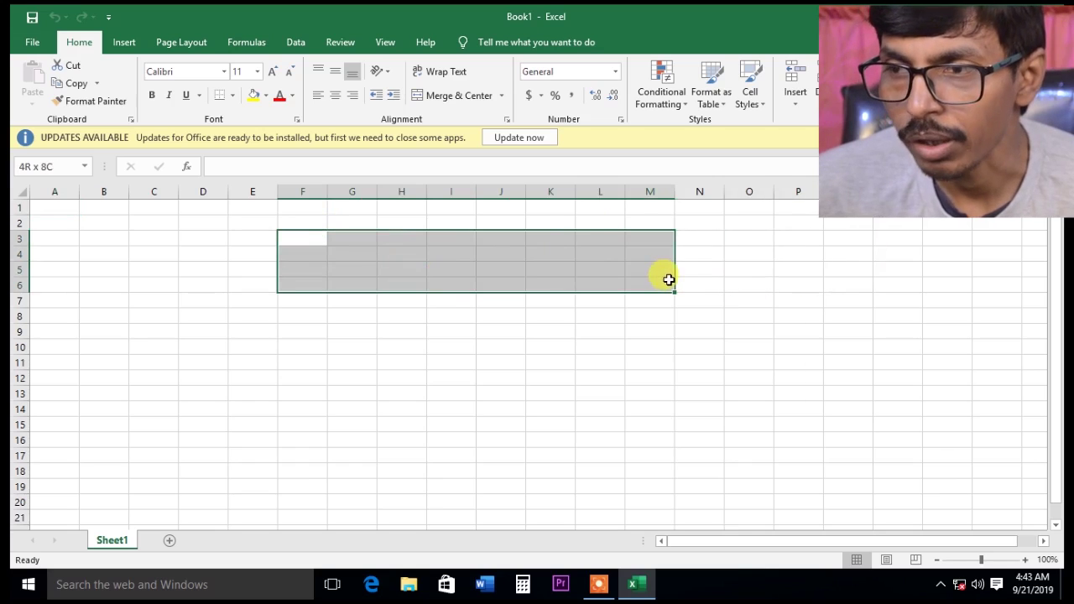
left_click(426, 99)
left_click(305, 165)
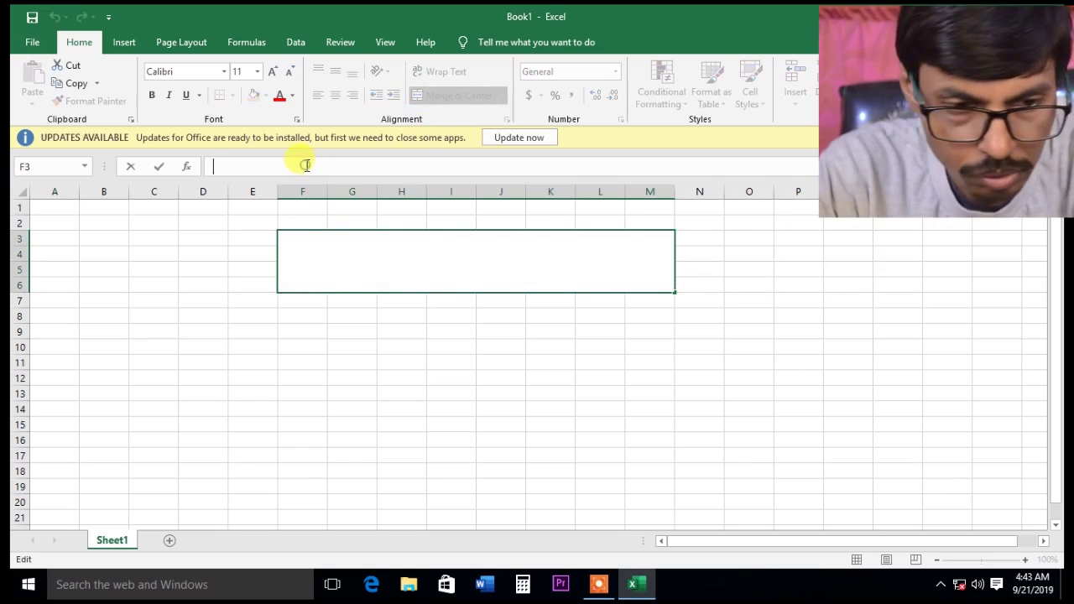
type("STAT")
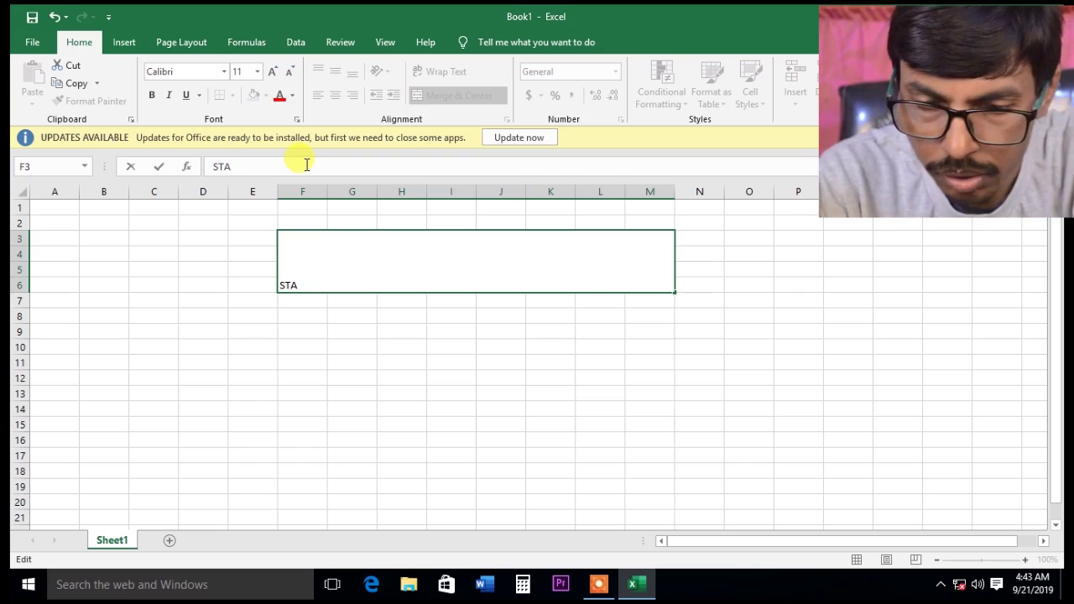
type("ISTICAL FUNC")
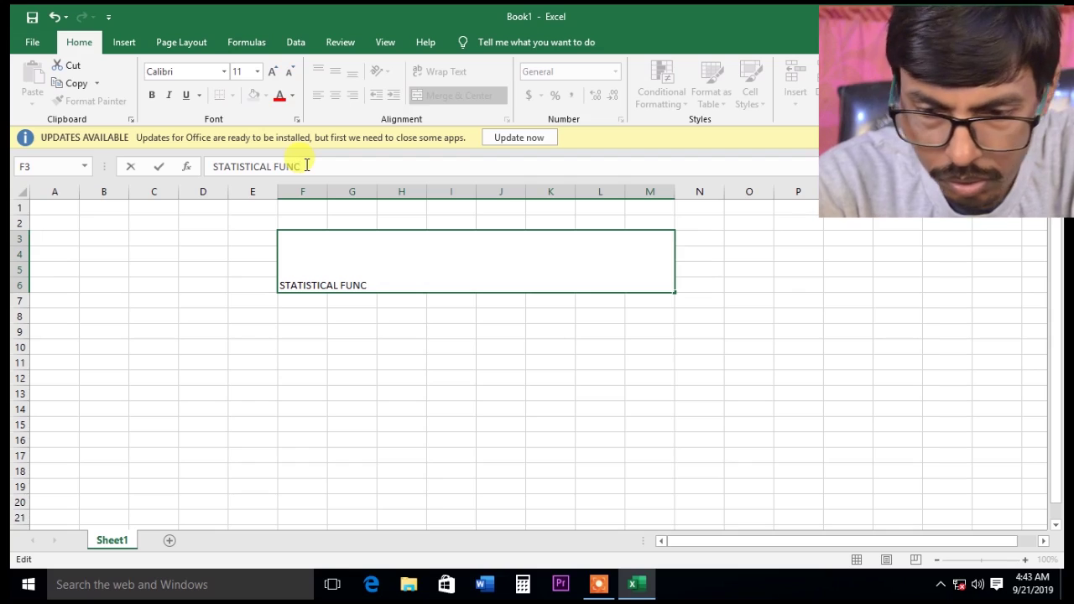
type("TION")
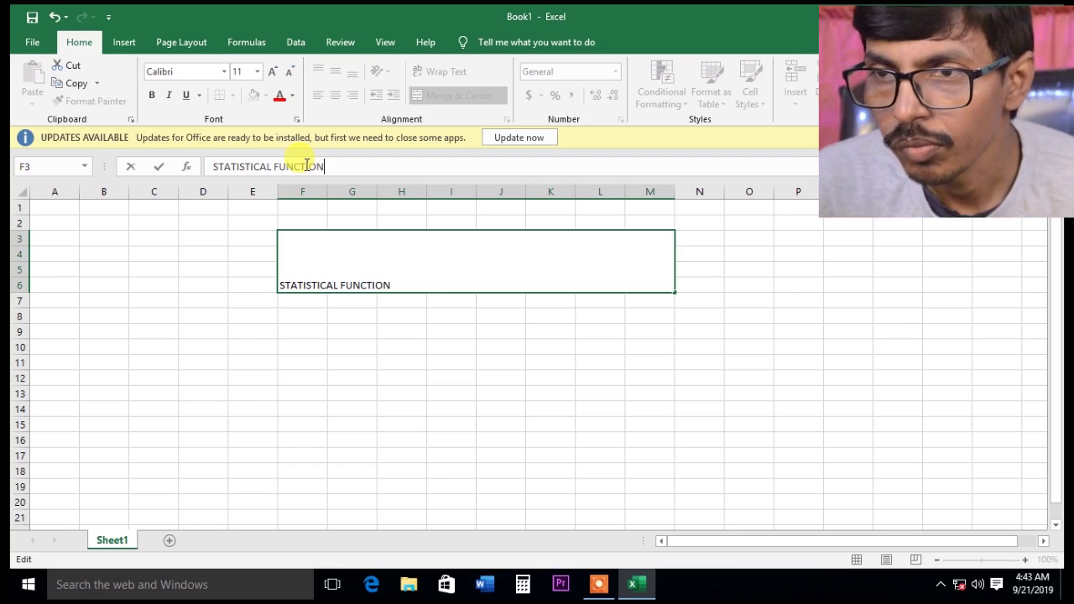
left_click(426, 312)
left_click(347, 271)
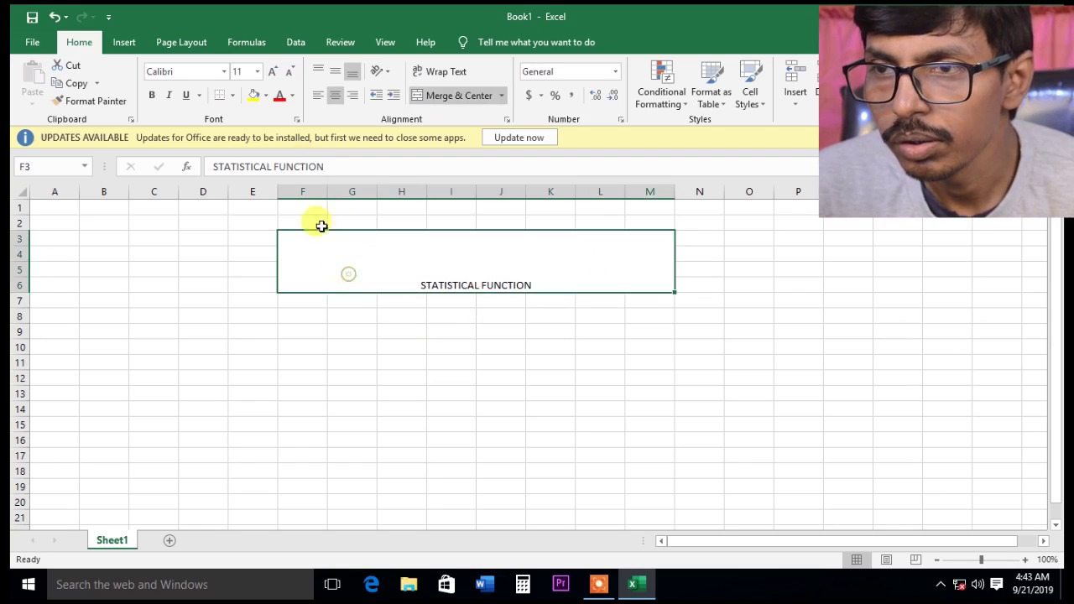
Enlarge the title's font to size 28.
left_click(274, 72)
left_click(274, 72)
left_click(274, 72)
left_click(274, 72)
left_click(275, 72)
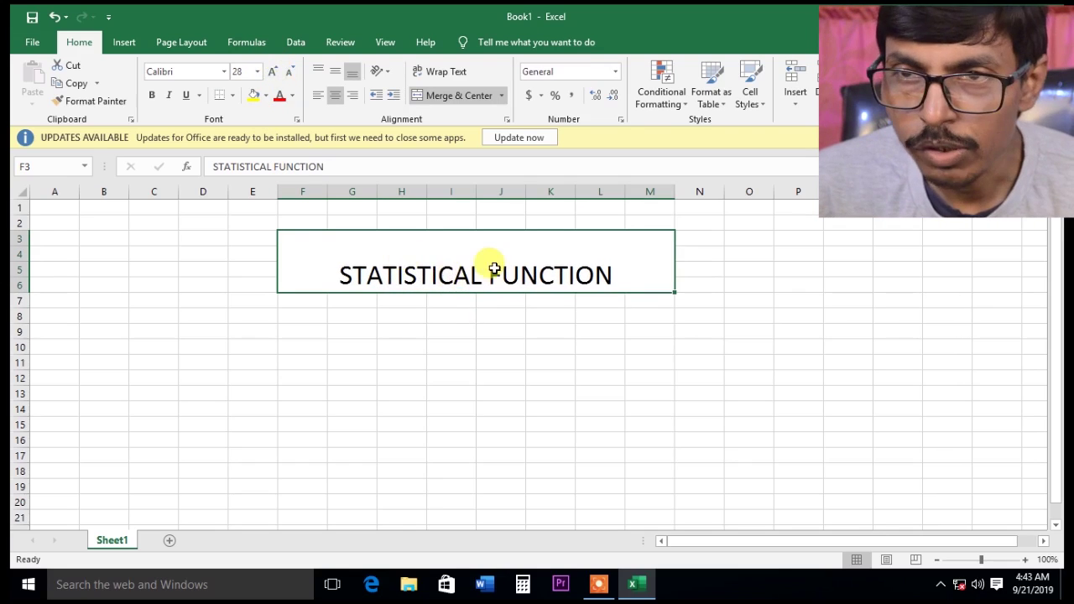
left_click(113, 312)
Enter the labels MIN, COUNT, MAX, AVERAGE and COUNTIF down B8:B12.
type("MIN")
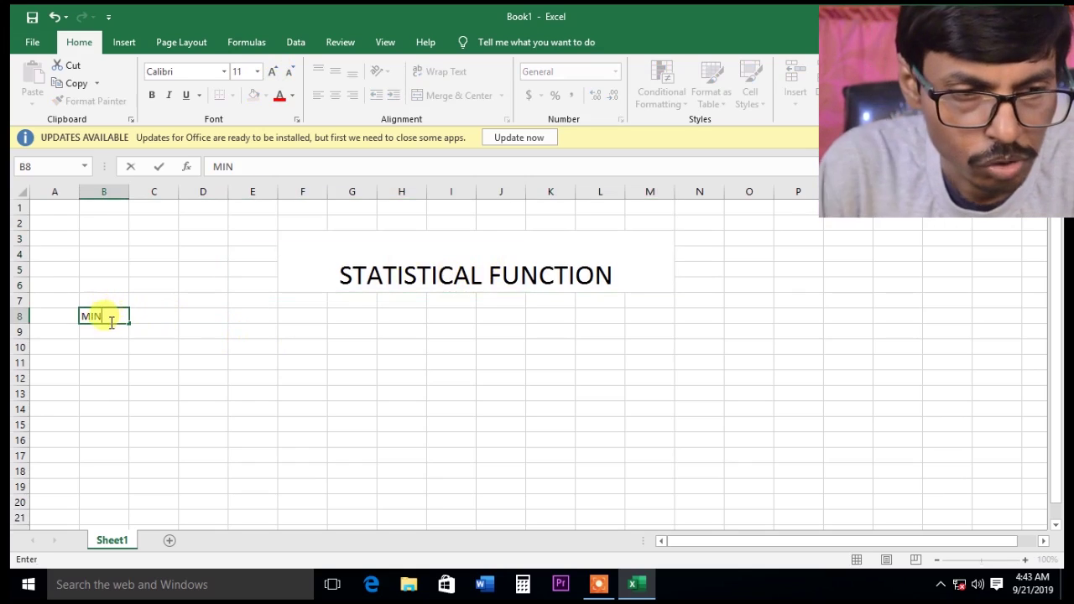
key("Return")
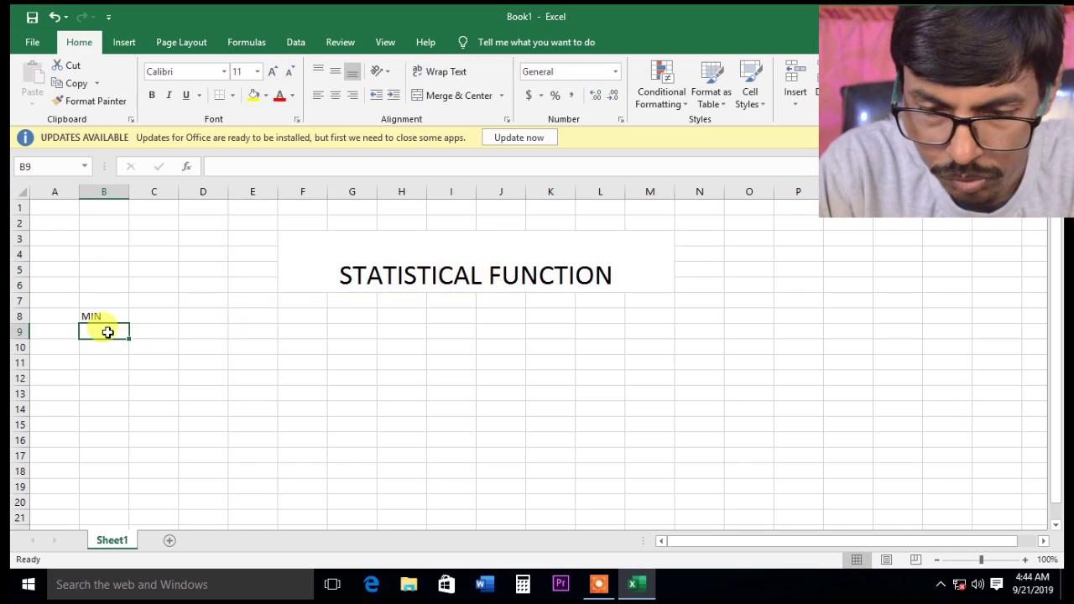
type("COUNT")
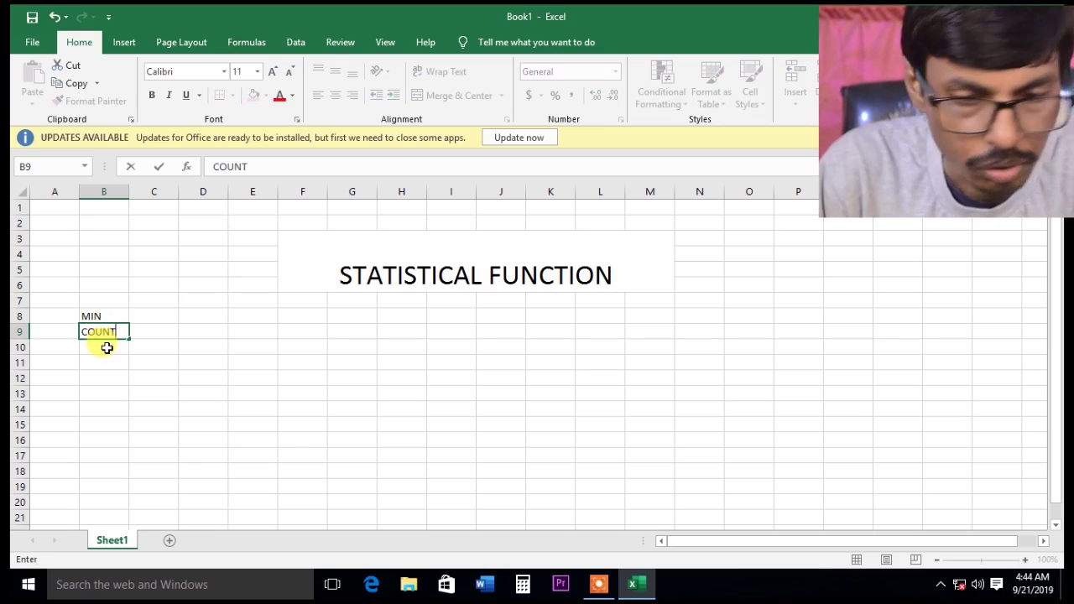
left_click(106, 347)
type("MAX")
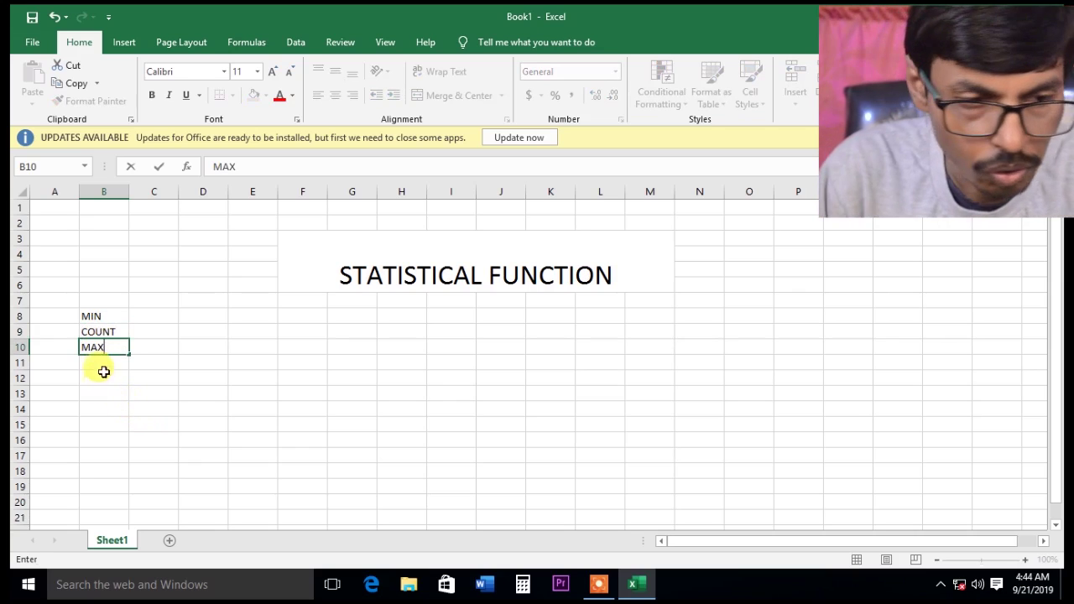
left_click(101, 366)
type("AVERAGE")
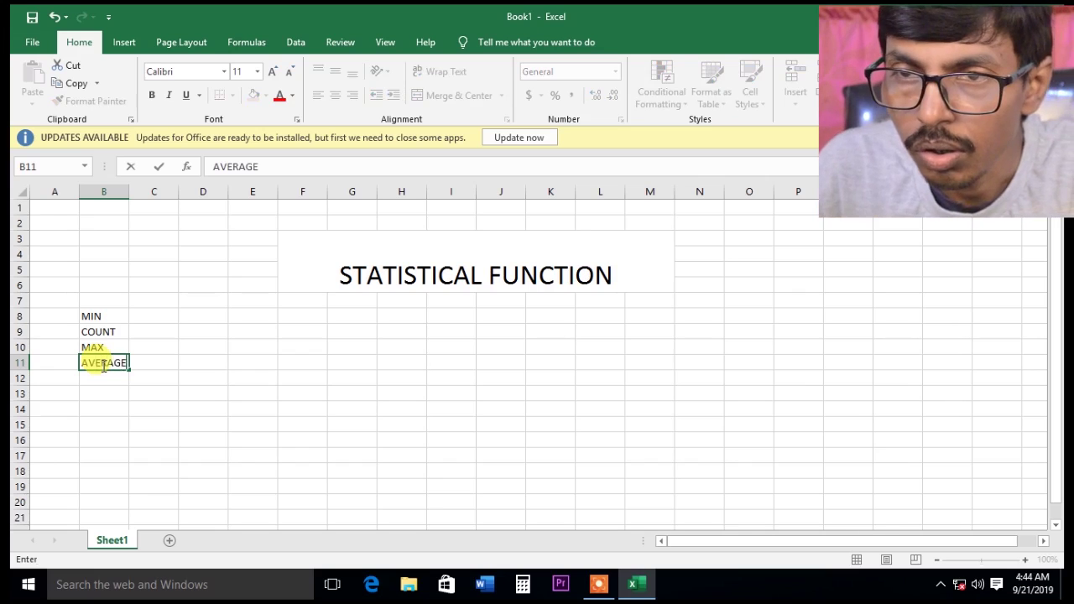
key("Return")
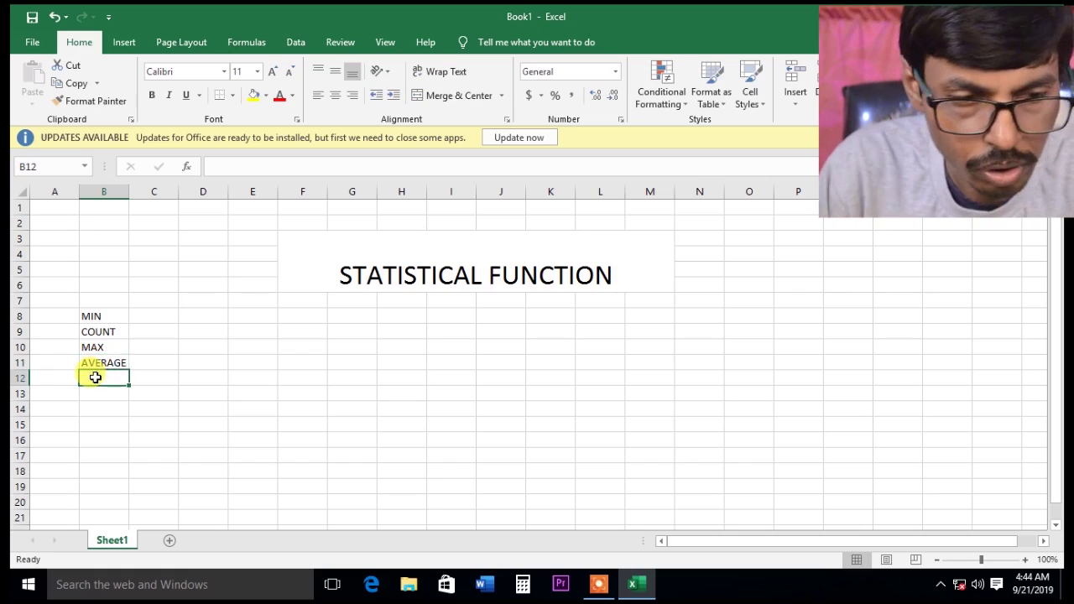
type("COUNT")
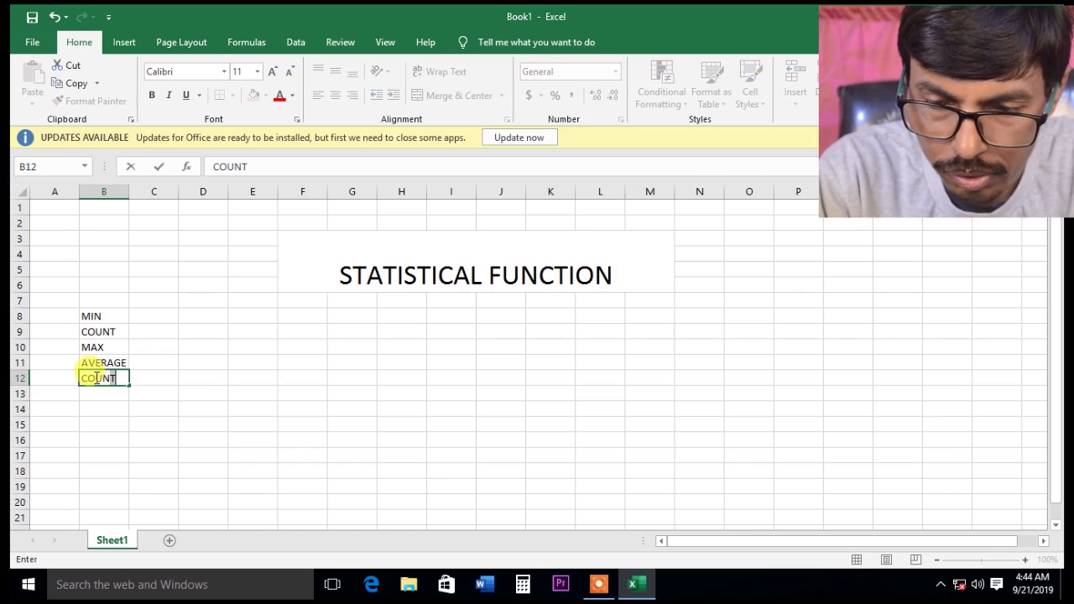
type("IF")
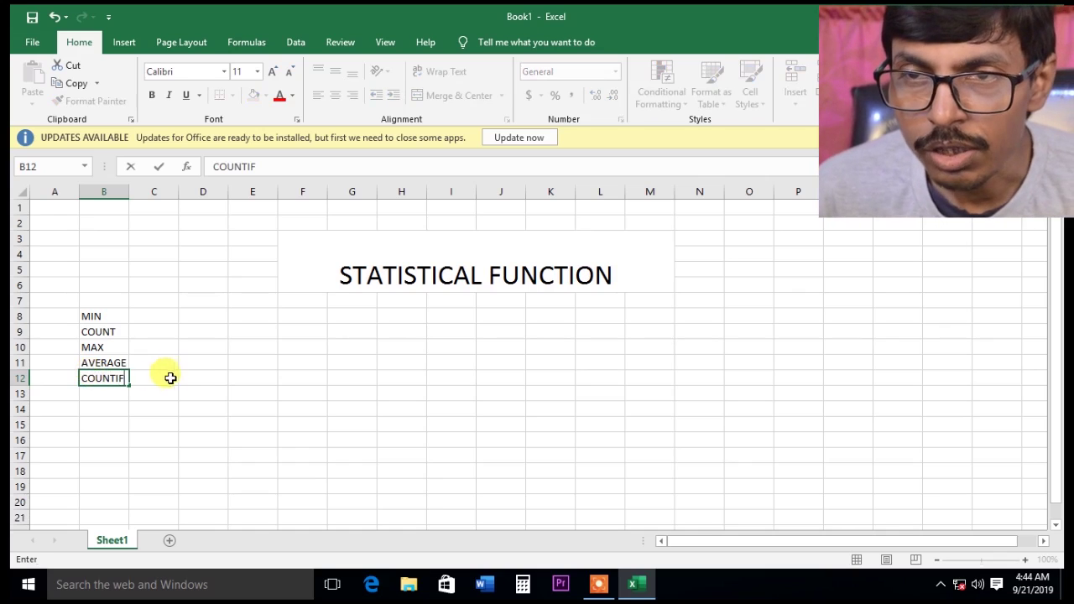
key("Return")
Raise the B8:B12 labels to font size 16 and widen column B to fit.
left_click_drag(91, 315, 95, 377)
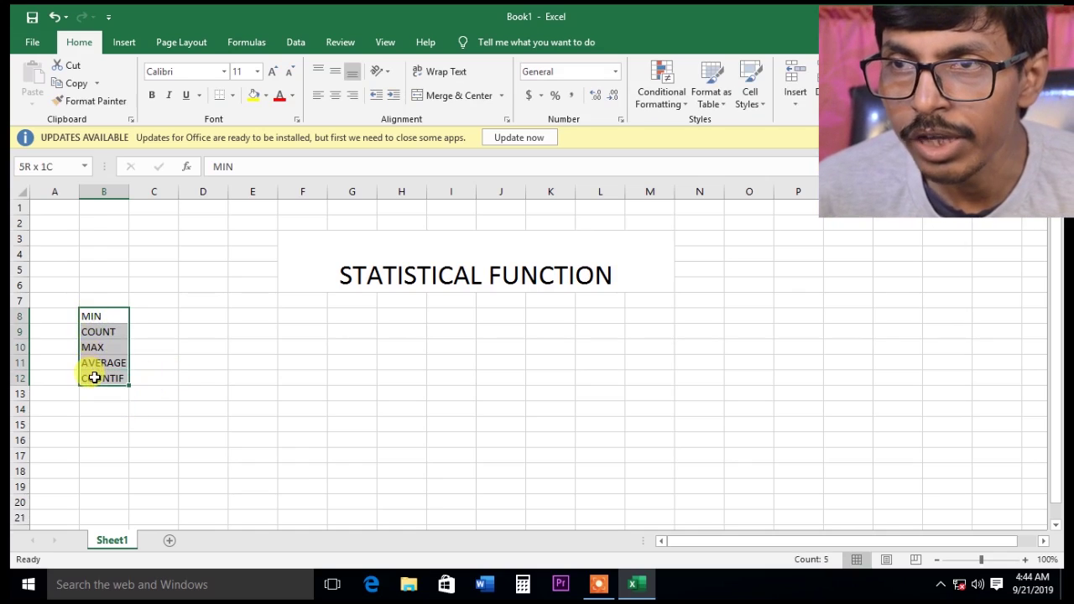
left_click(271, 73)
left_click(271, 73)
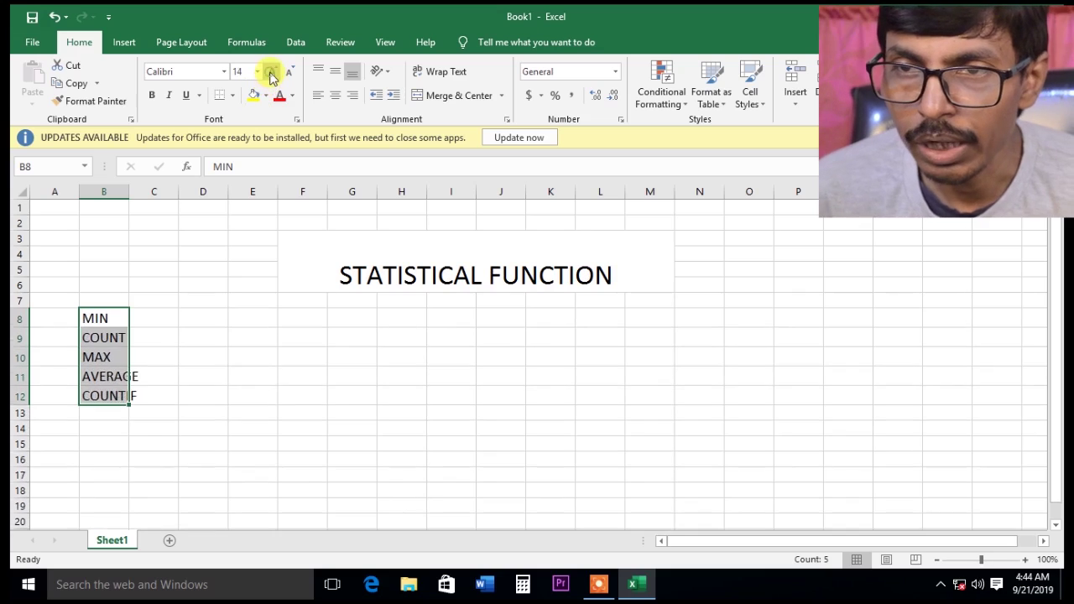
left_click(271, 73)
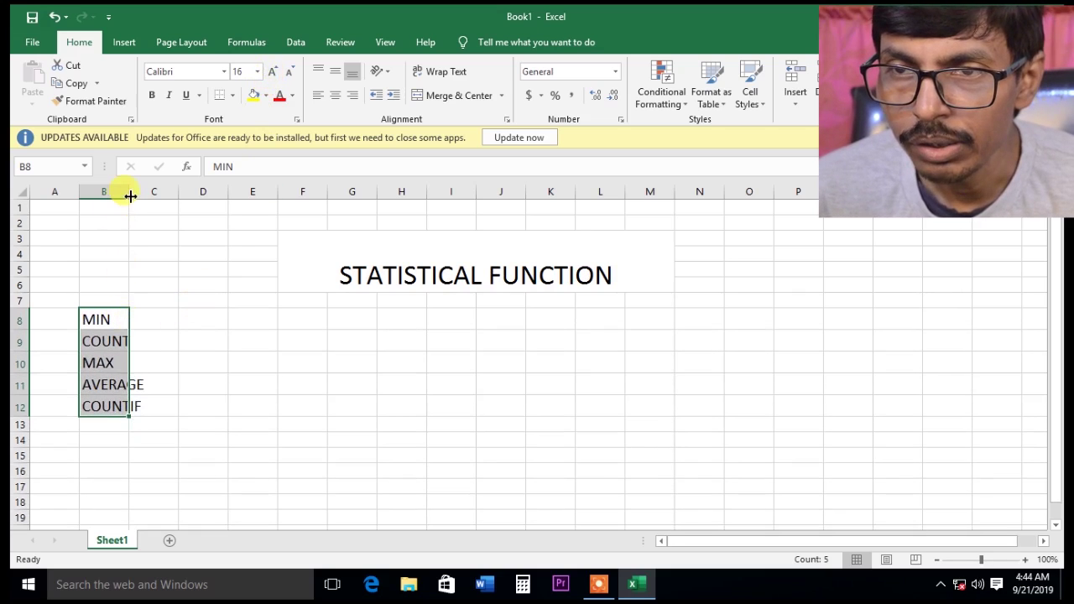
left_click_drag(130, 196, 143, 195)
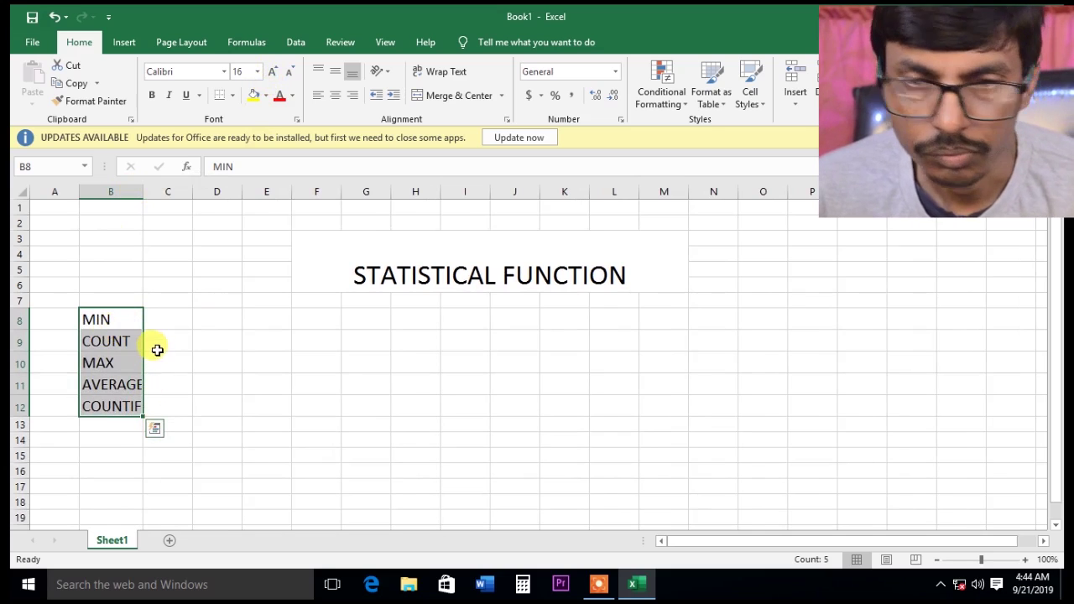
Enter the sample numbers 10, 11, 12, 13 and 14 across D8:H8.
left_click(219, 320)
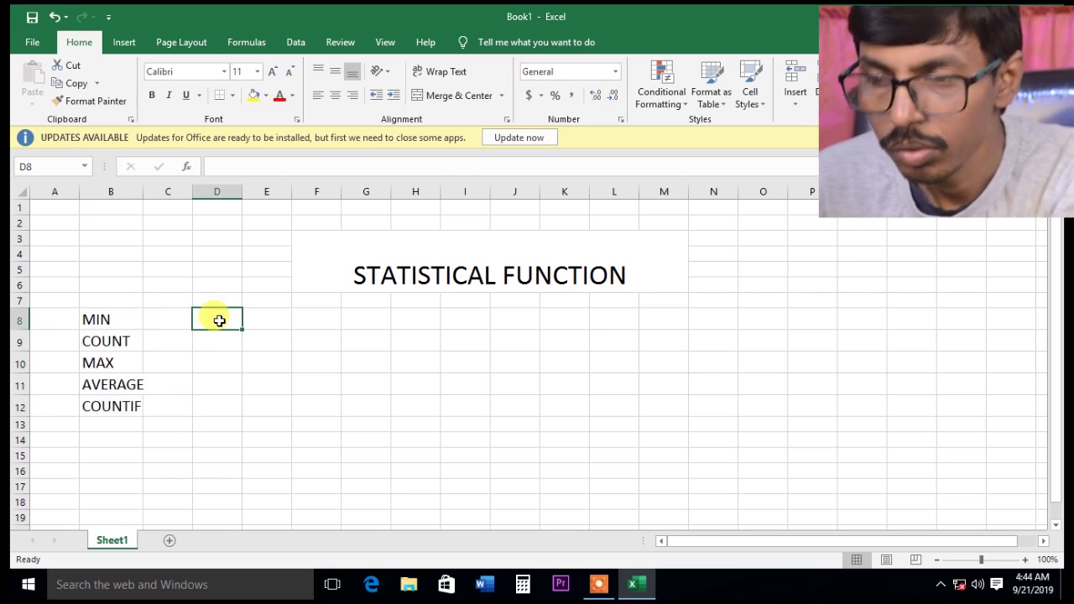
type("10")
key("Tab")
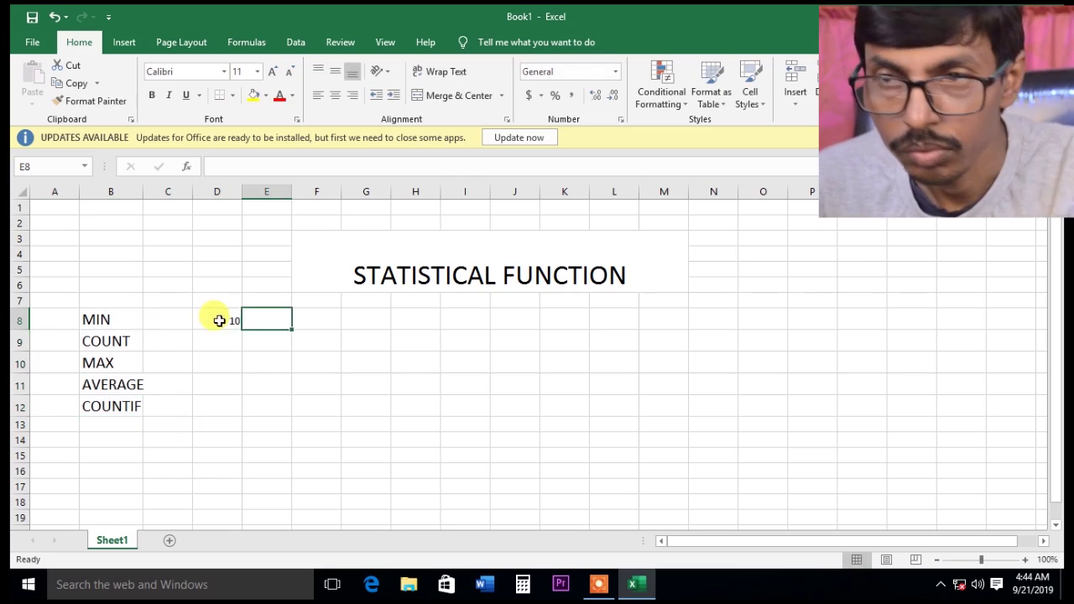
type("11")
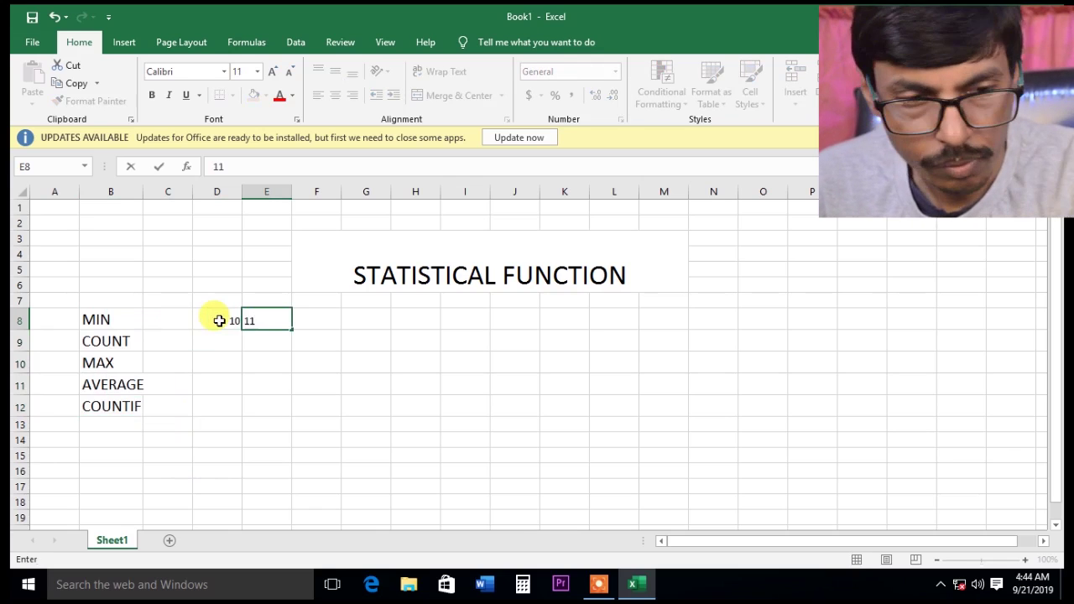
key("Tab")
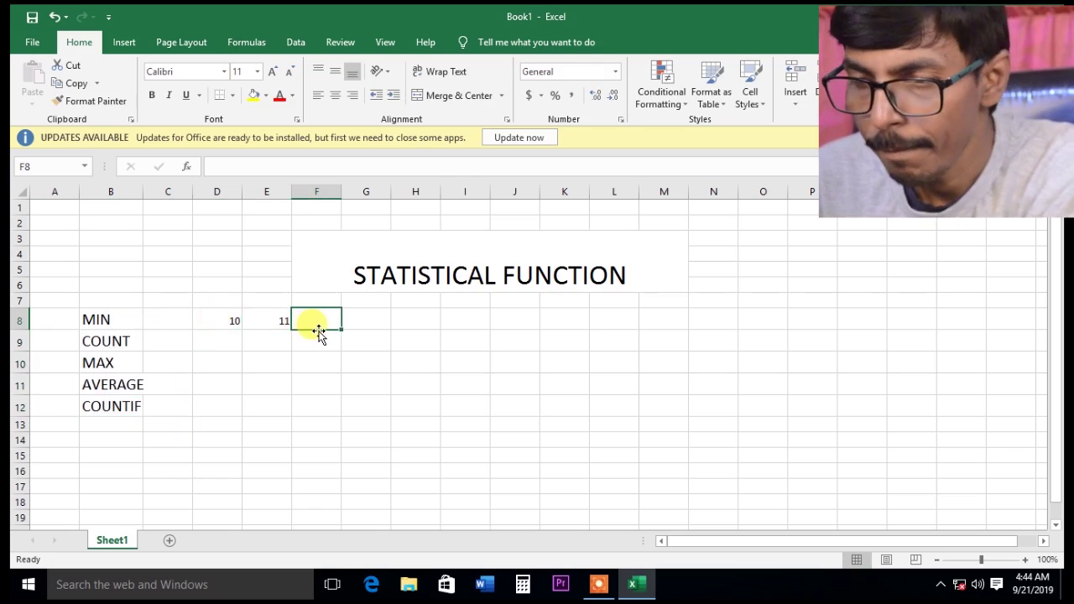
type("12")
key("Tab")
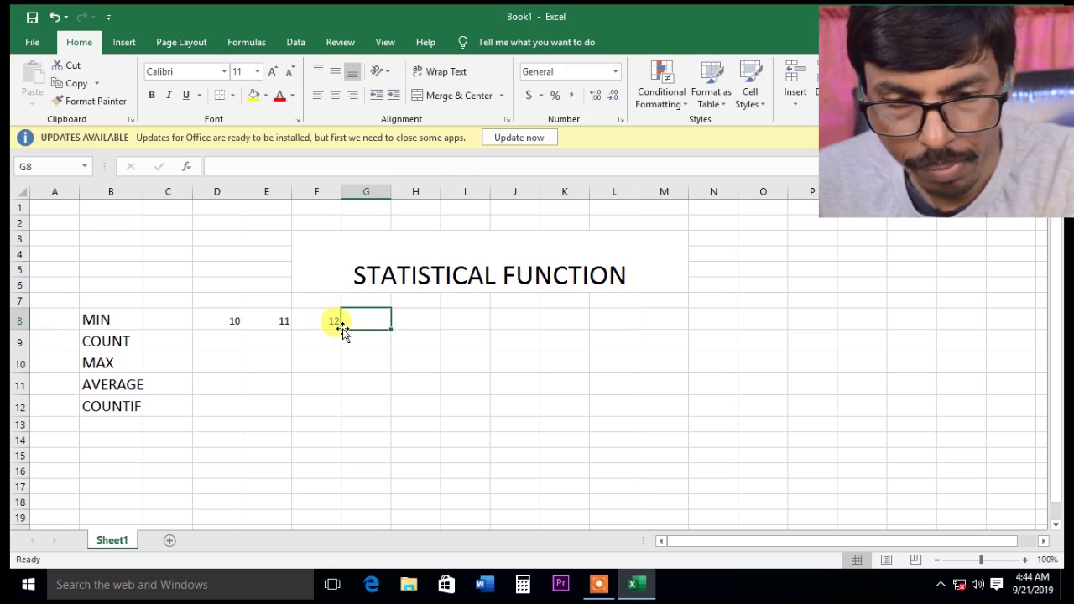
type("13")
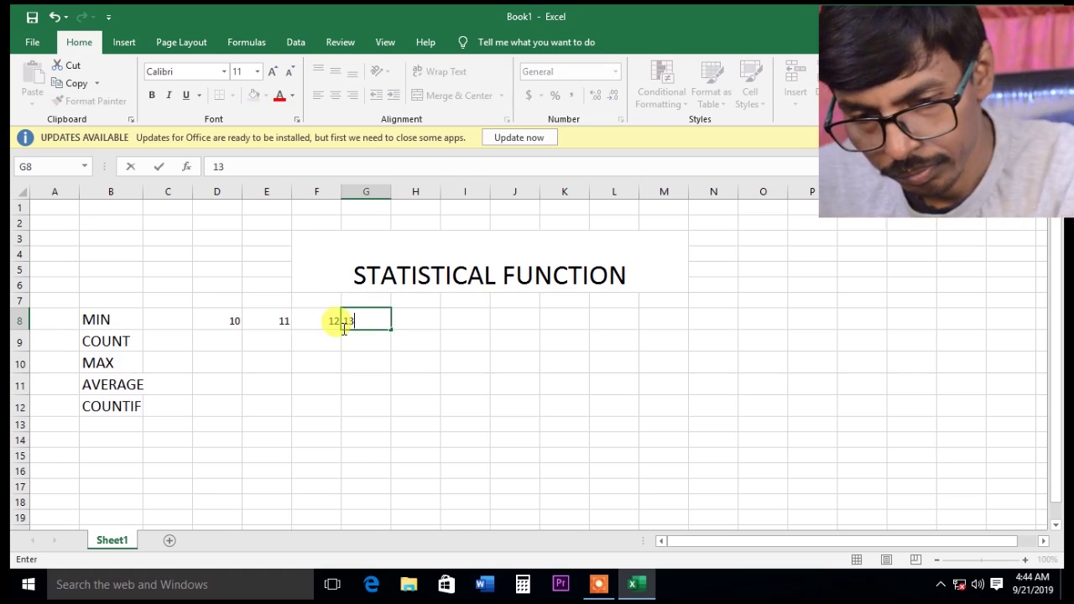
key("Tab")
type("1")
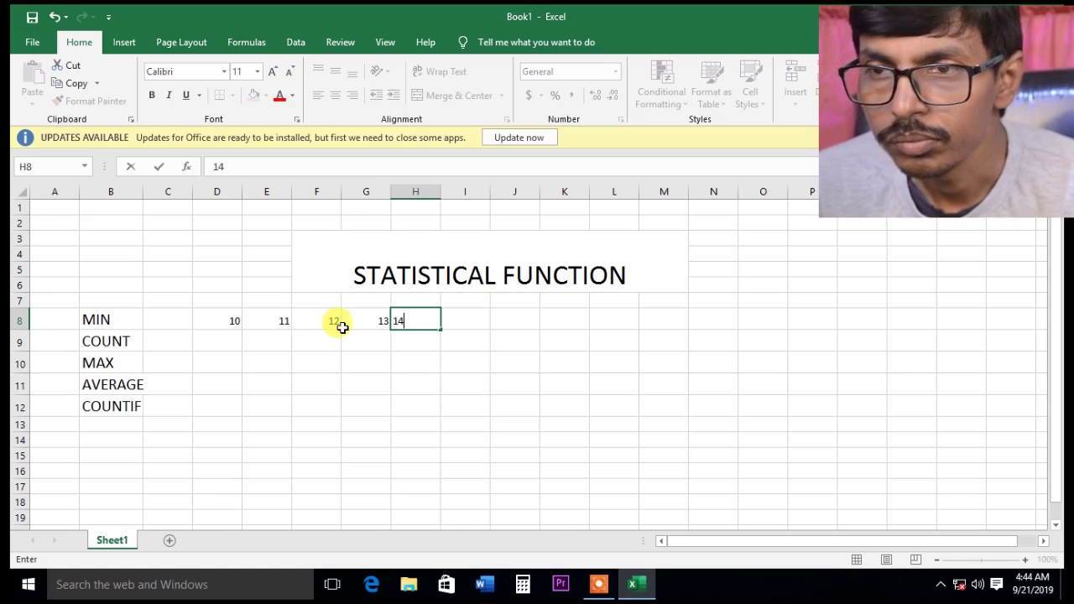
key("Tab")
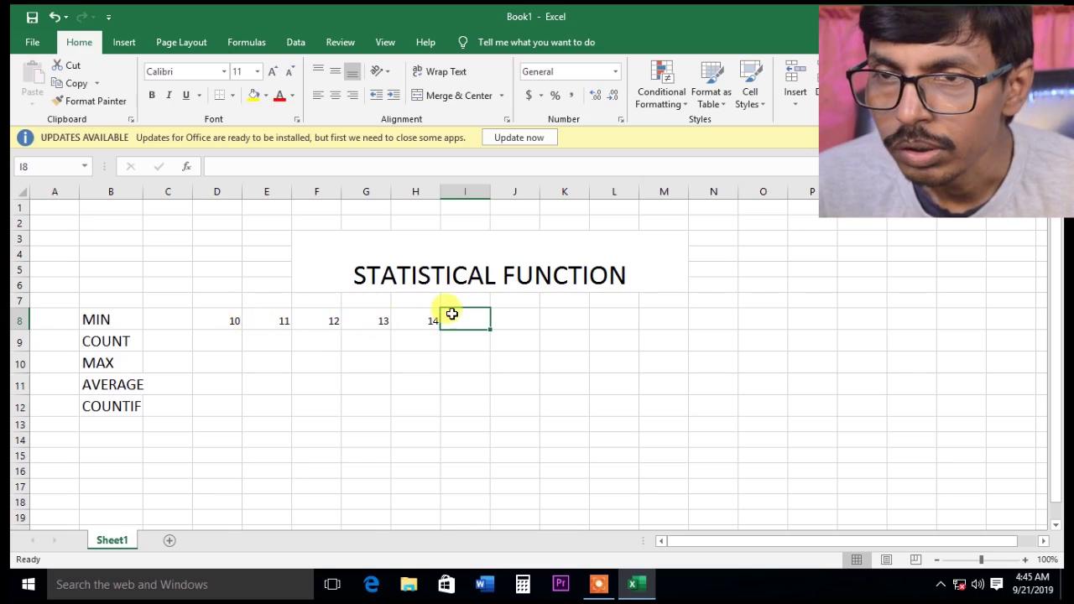
left_click(237, 317)
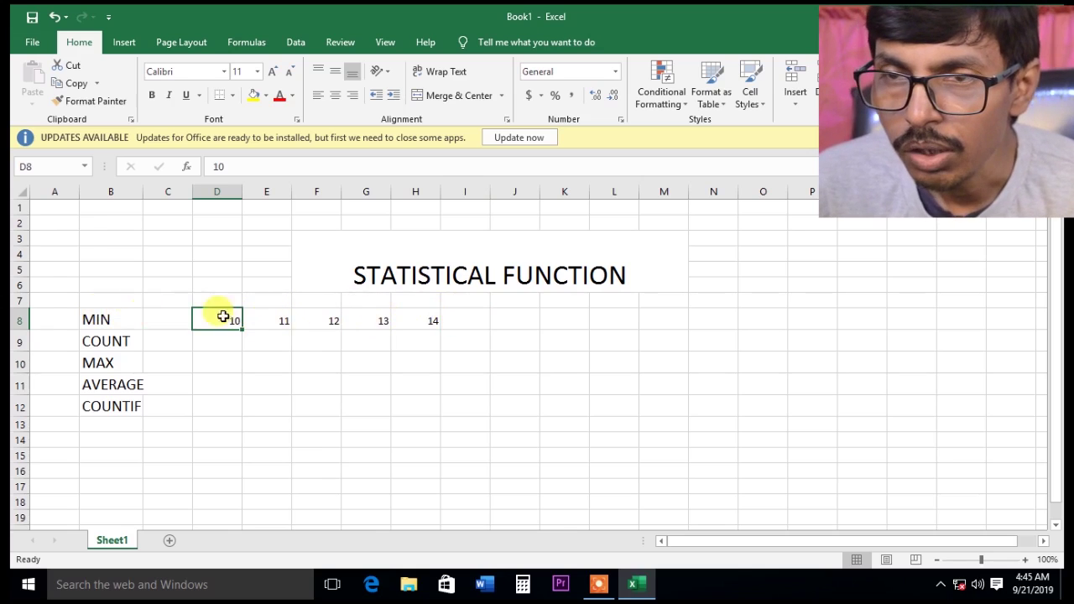
Check the MIN label and the row 8 values from D8 through H8.
left_click(96, 319)
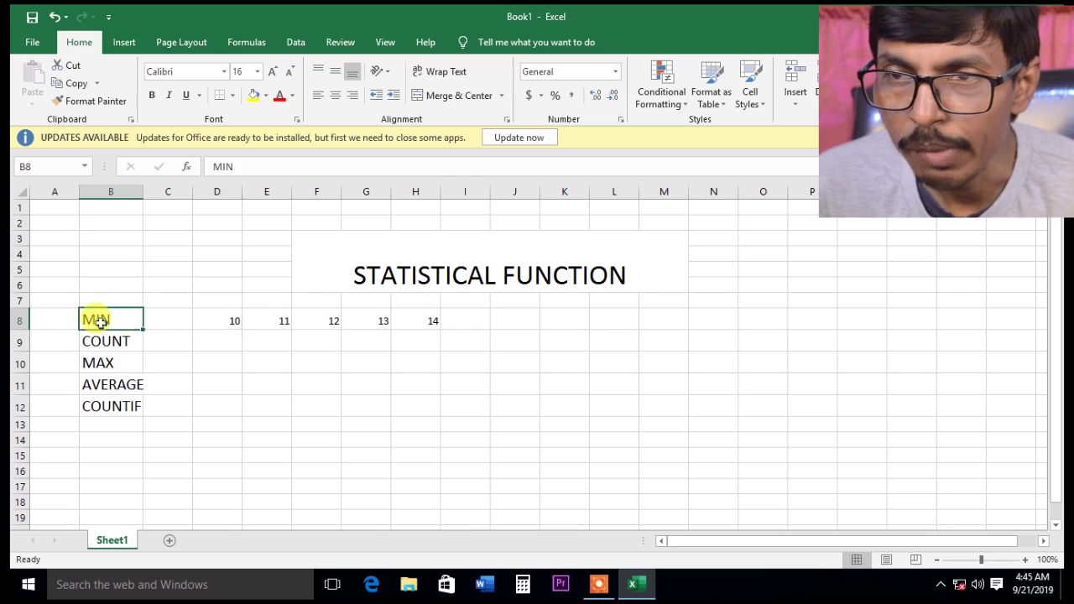
left_click(234, 321)
left_click(277, 319)
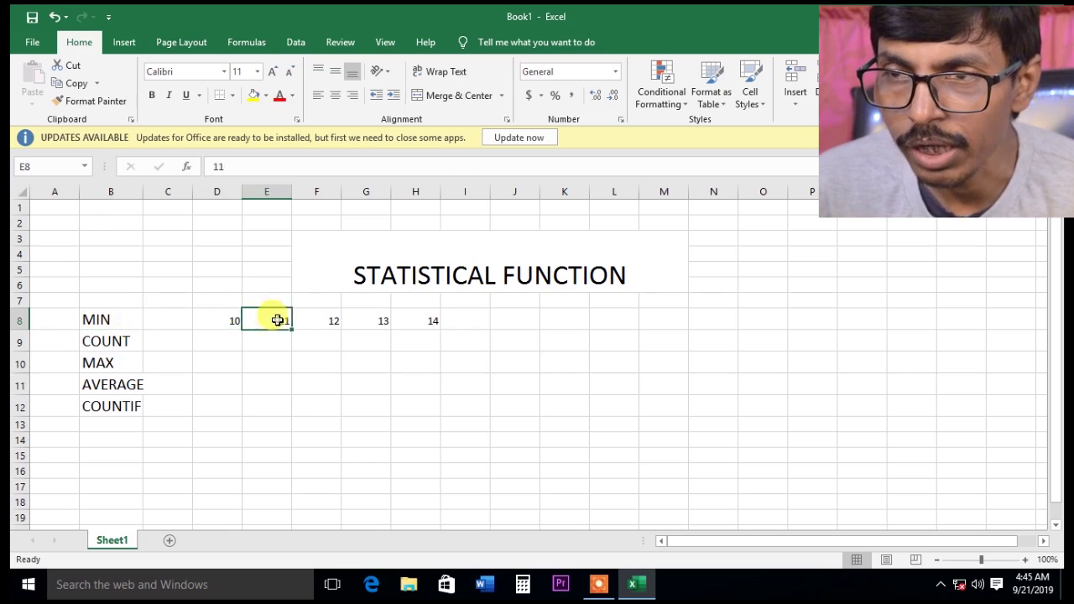
left_click(333, 319)
left_click(369, 319)
left_click(416, 319)
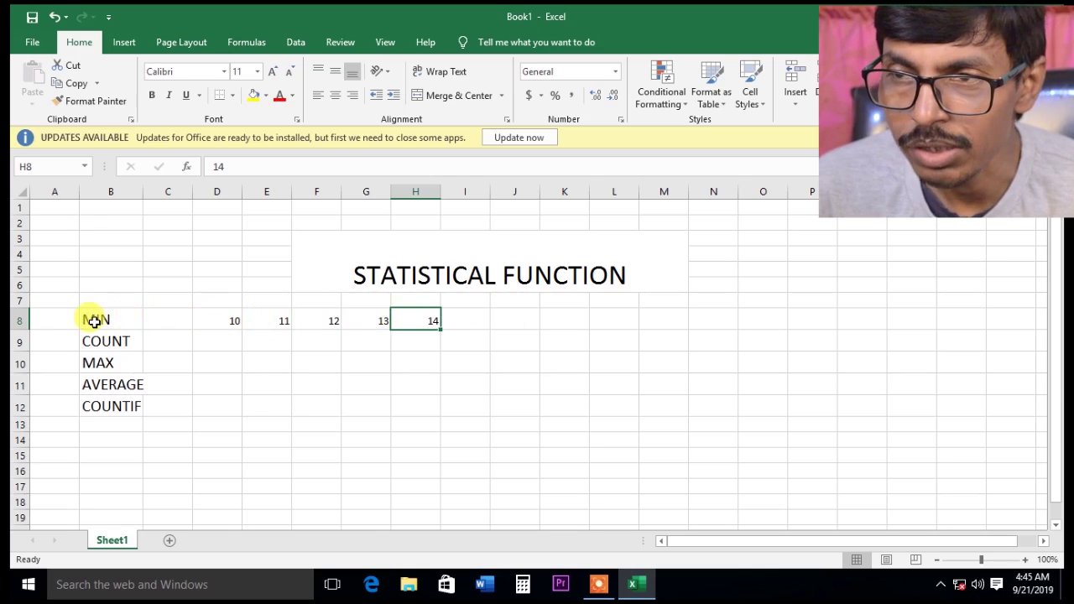
Enter =MIN(D8:H8) in I8 so it returns 10.
left_click(462, 322)
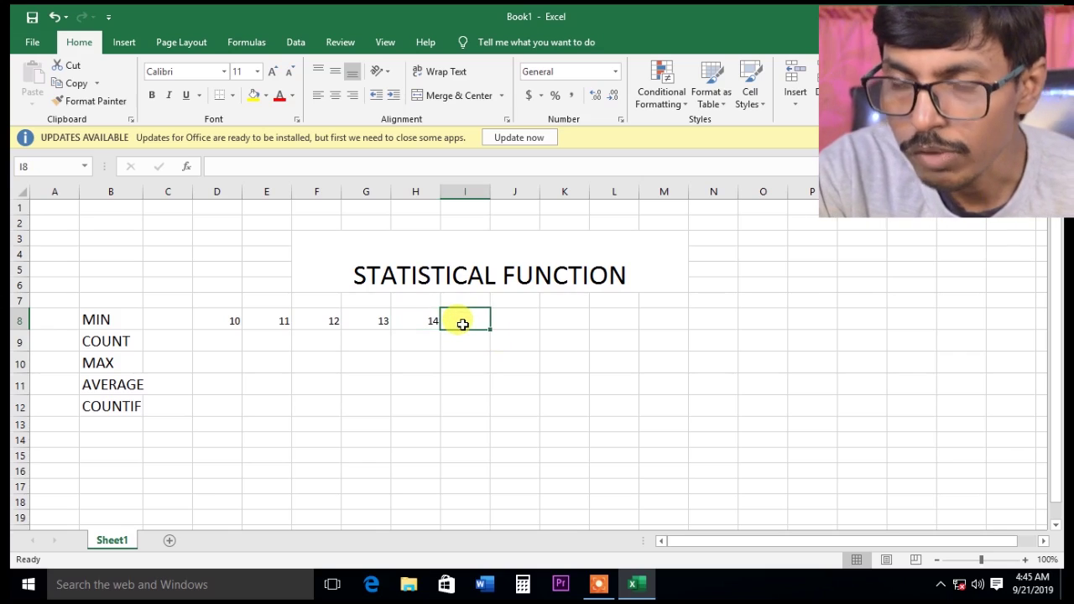
type("=")
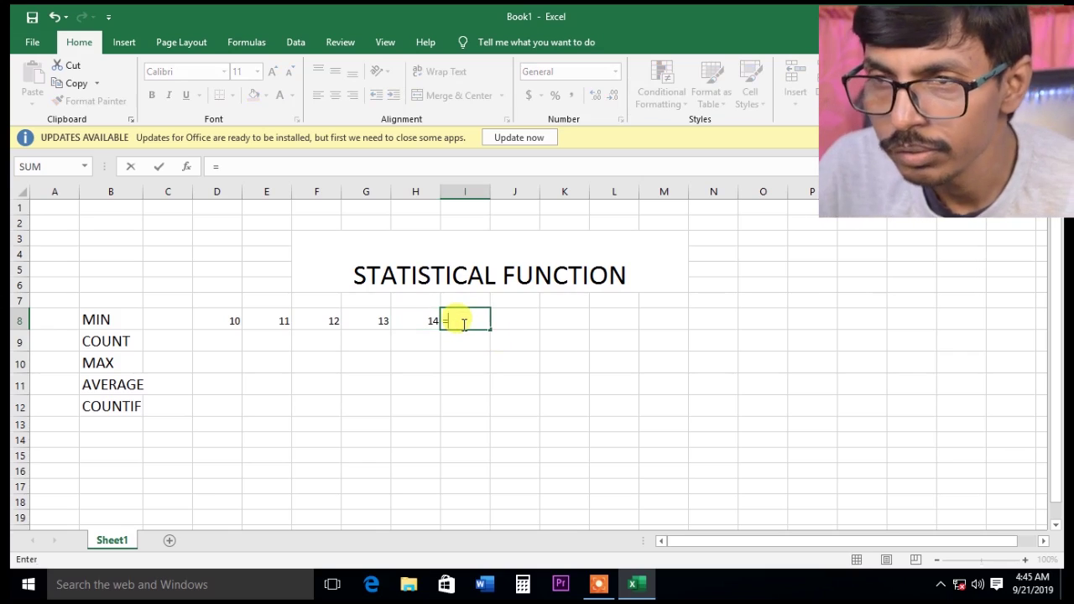
type("MIN(")
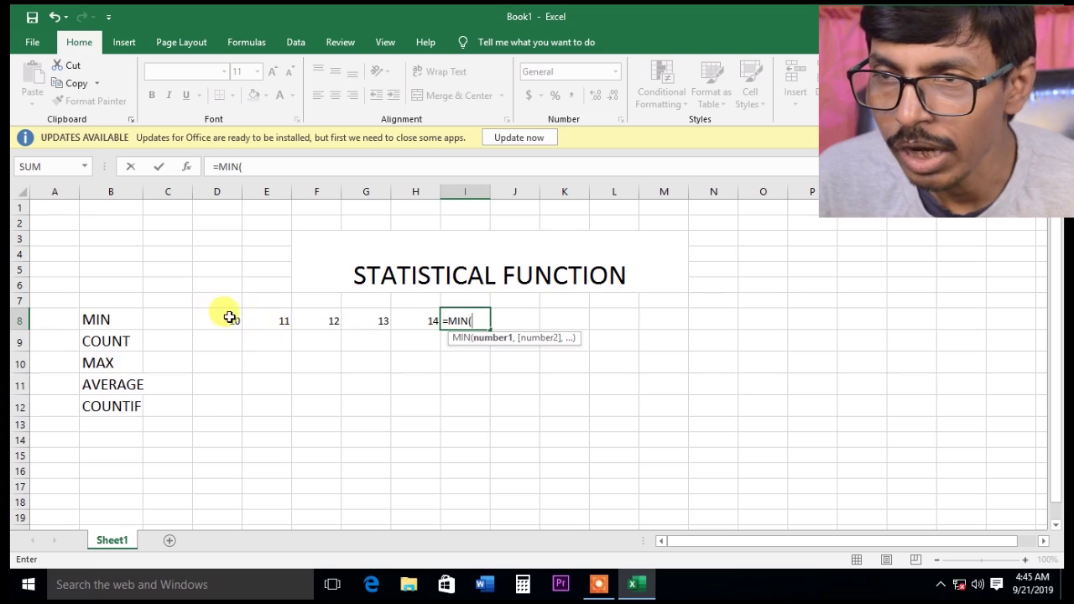
left_click_drag(229, 317, 408, 321)
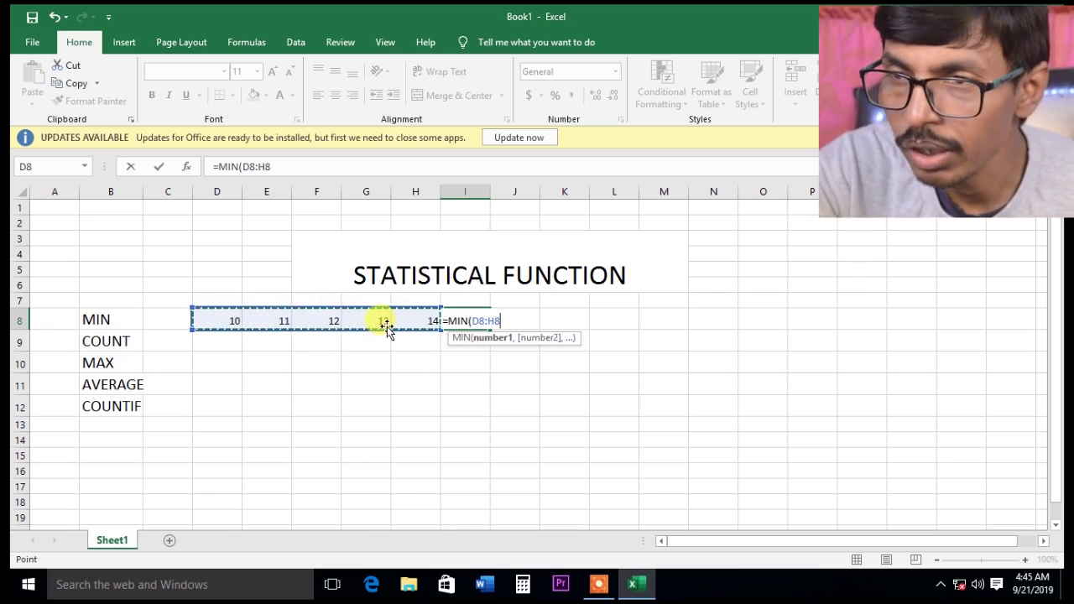
key("Return")
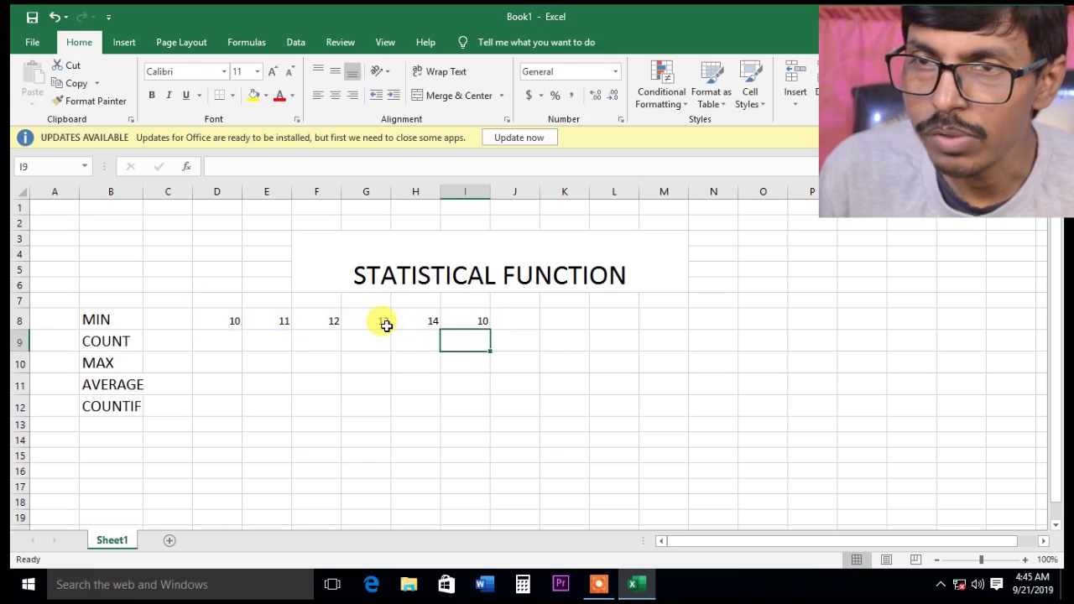
left_click(474, 320)
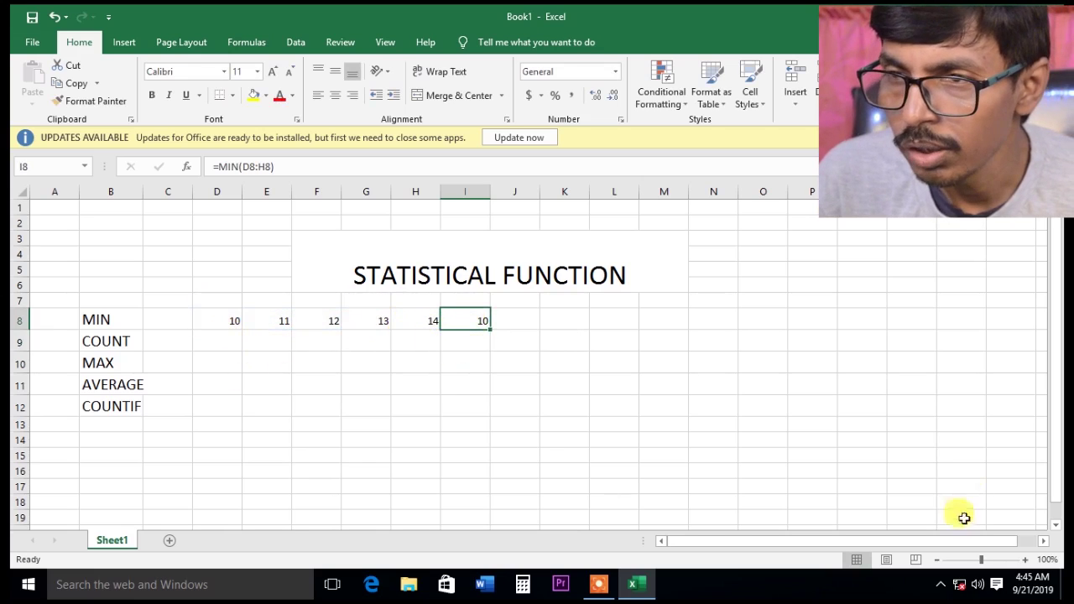
left_click(1025, 560)
left_click(1024, 560)
left_click(1024, 560)
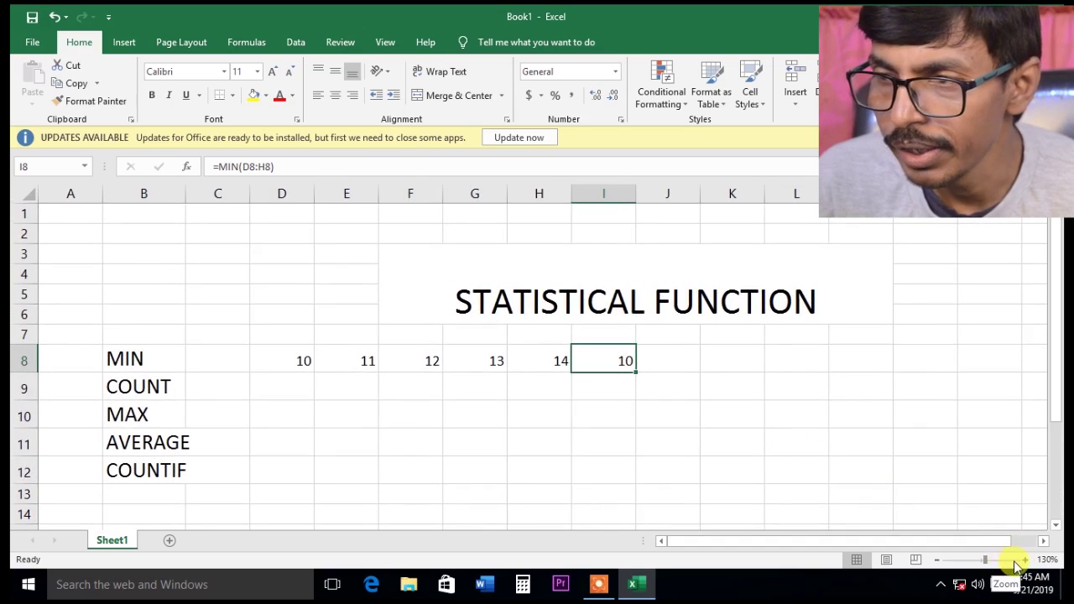
left_click(1015, 560)
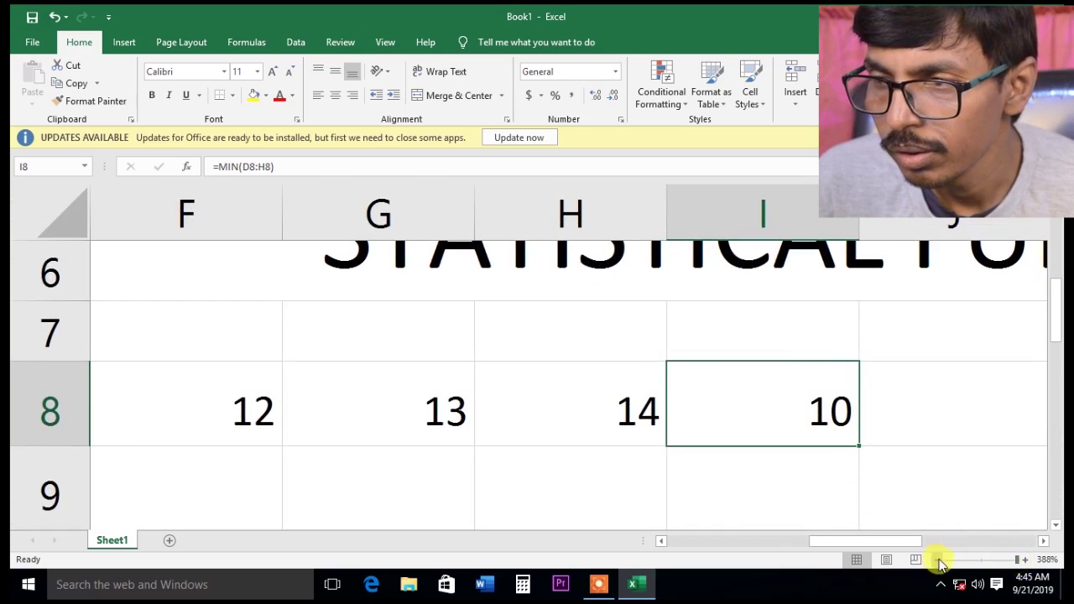
left_click(938, 561)
left_click_drag(1021, 562, 988, 562)
left_click(1048, 496)
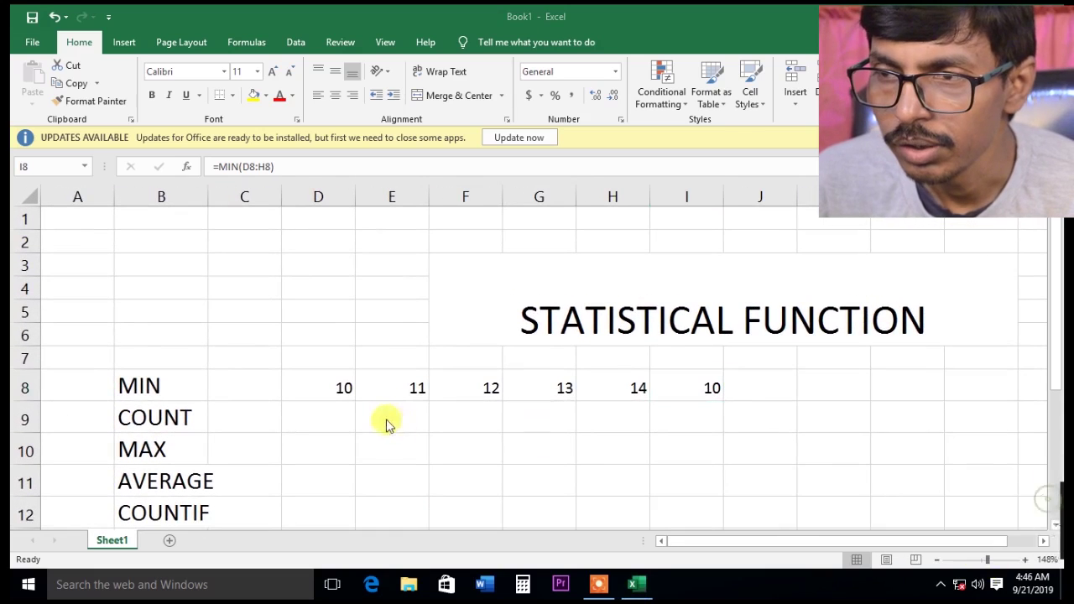
double_click(685, 380)
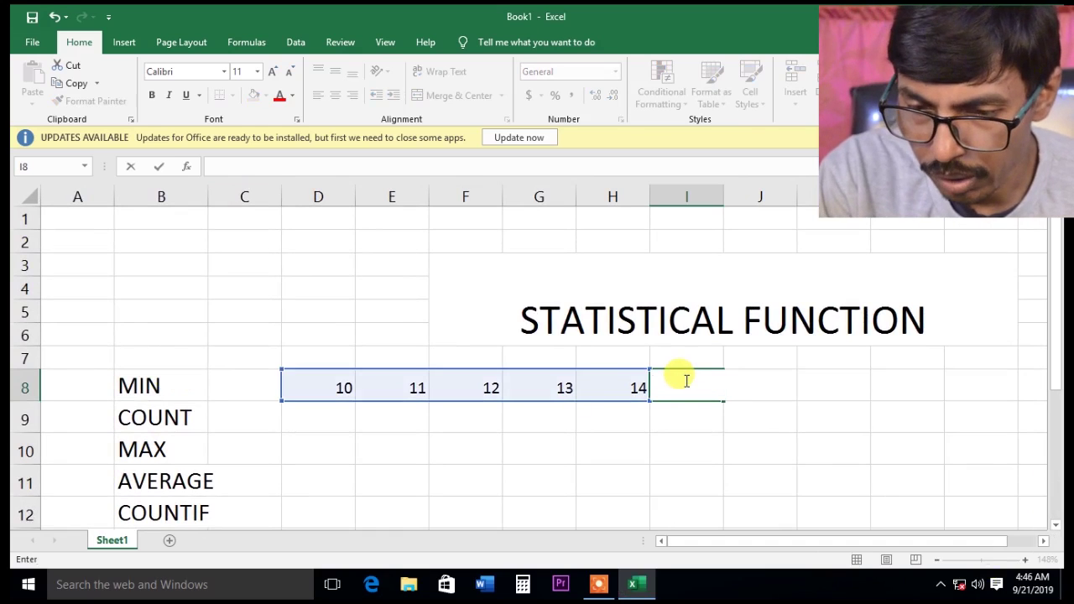
type("=MIN")
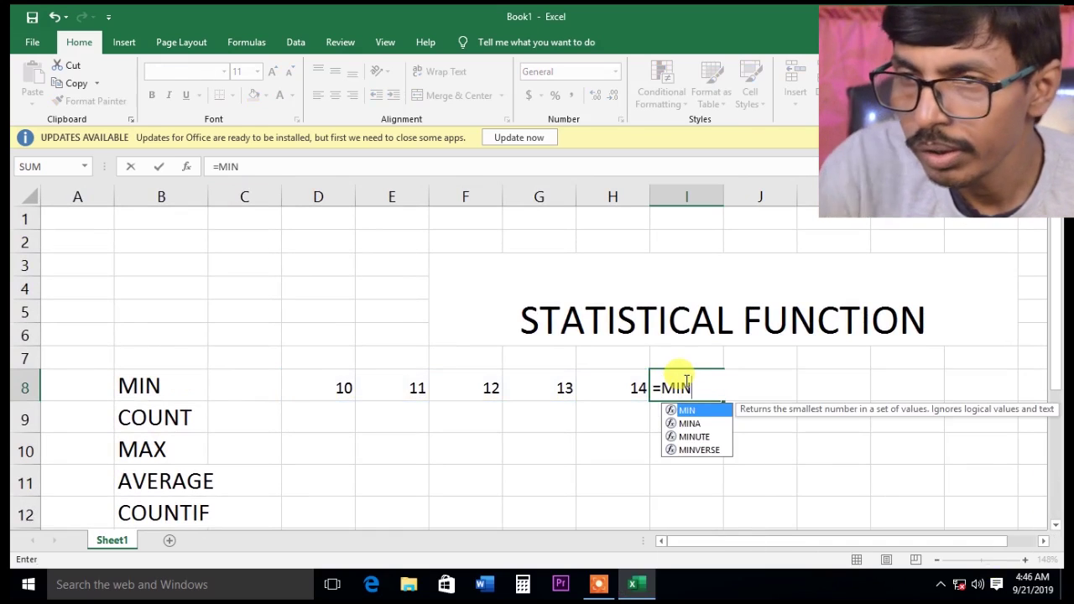
type("(")
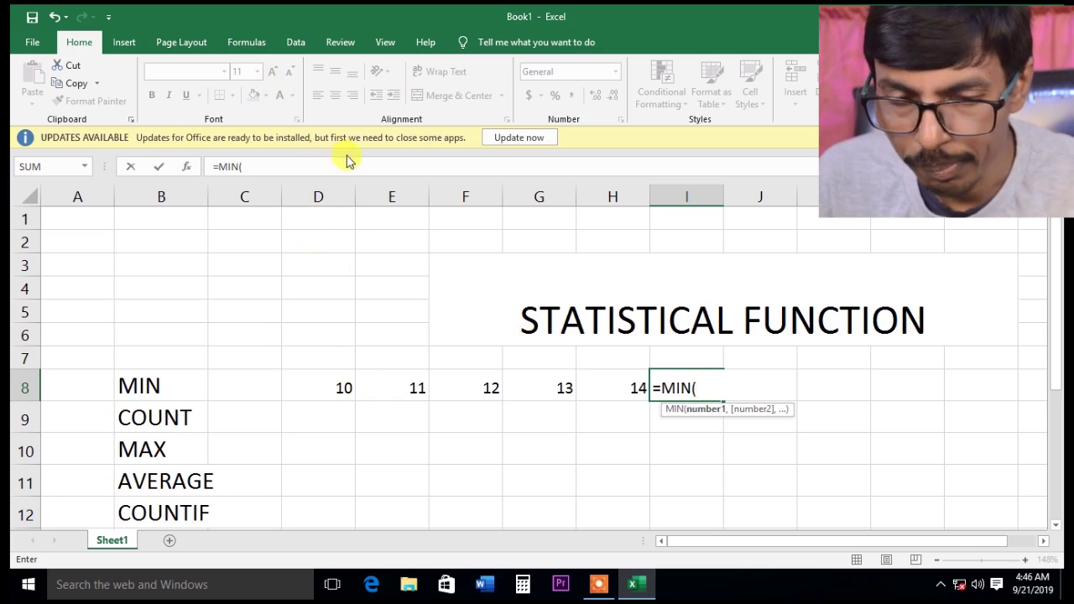
type("D")
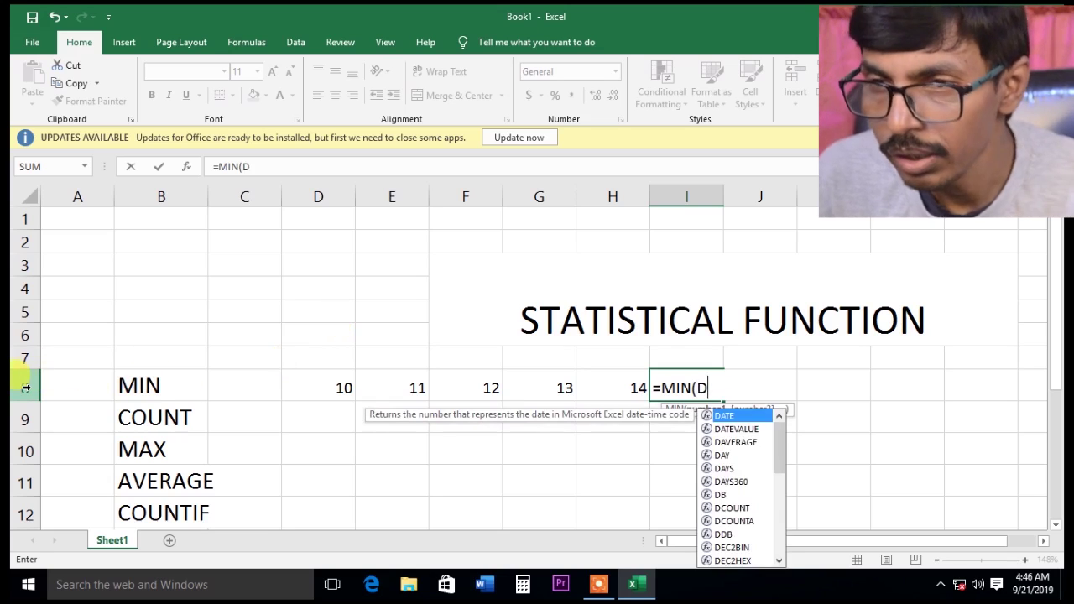
type("8")
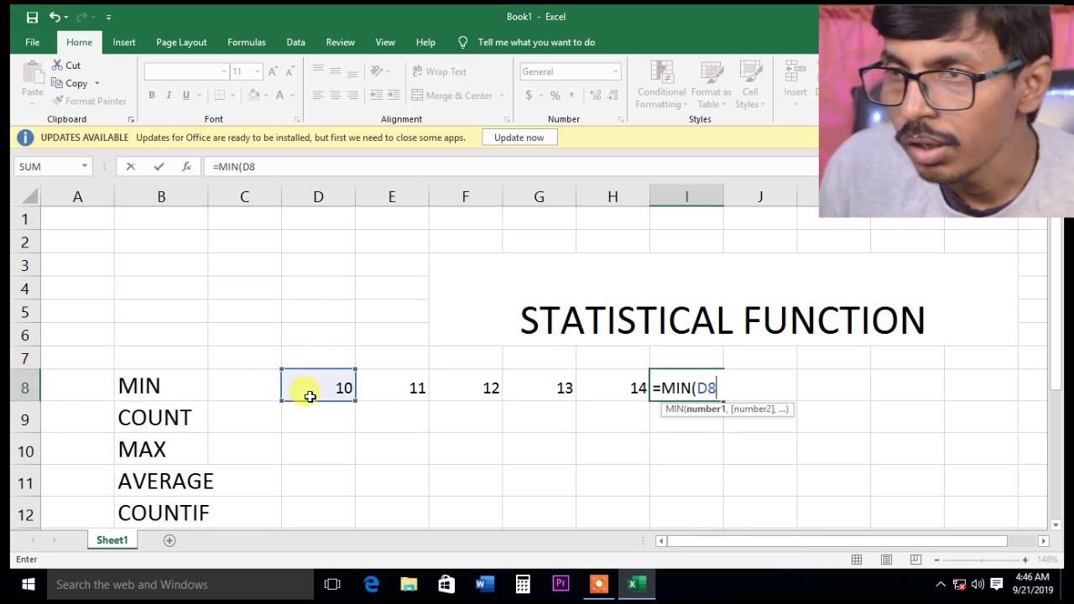
type(":")
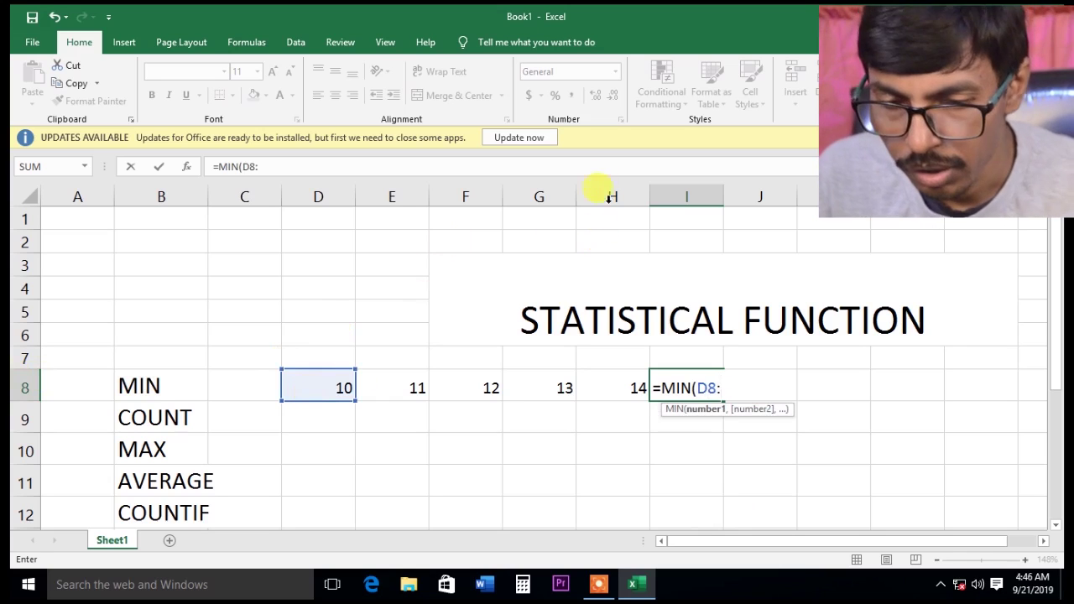
type("H")
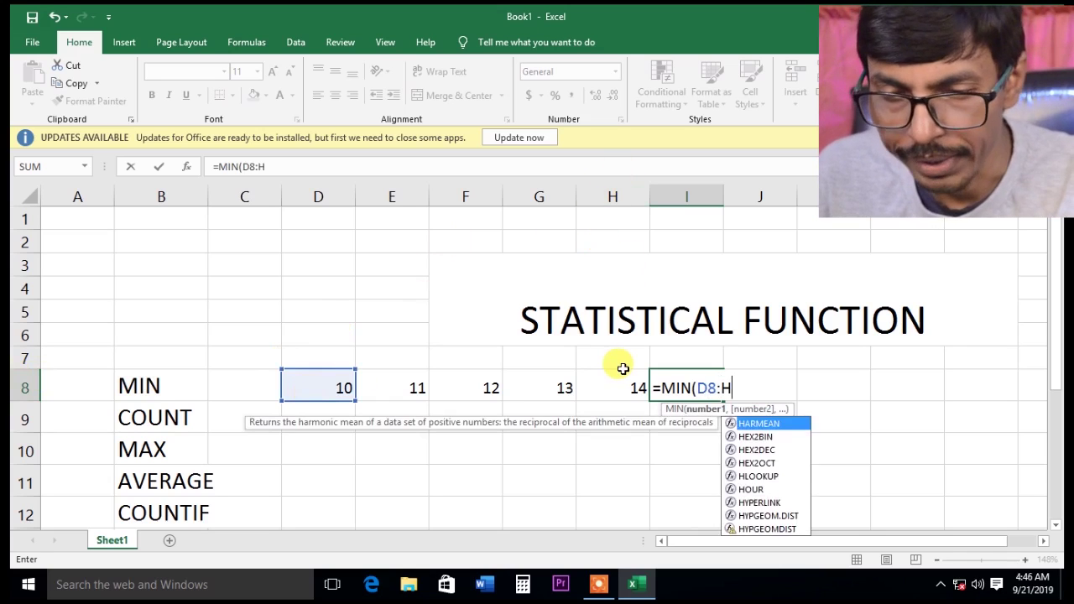
type("8")
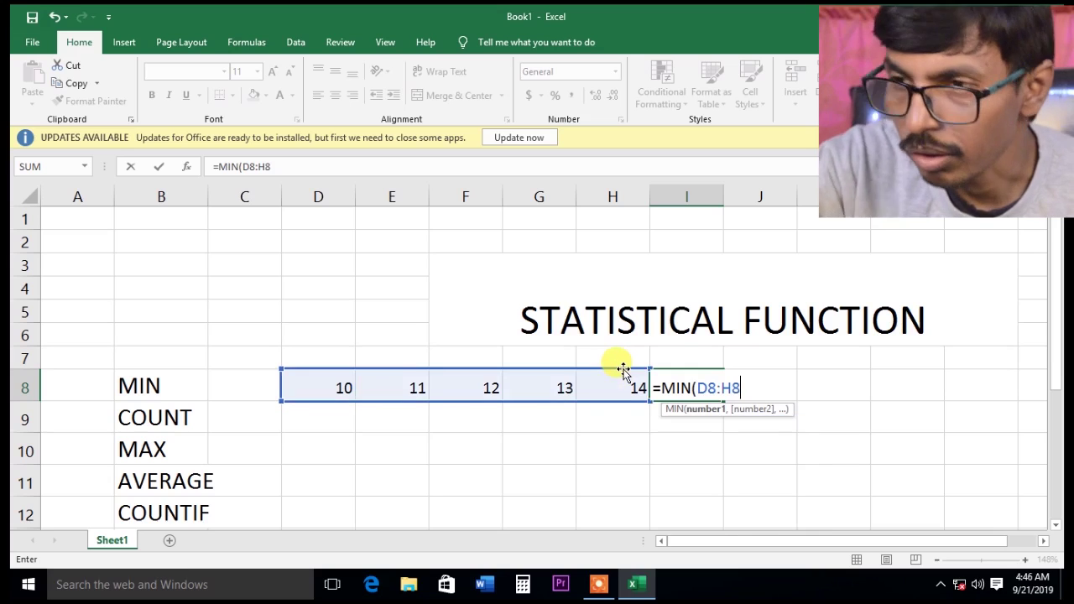
type(")")
key("Return")
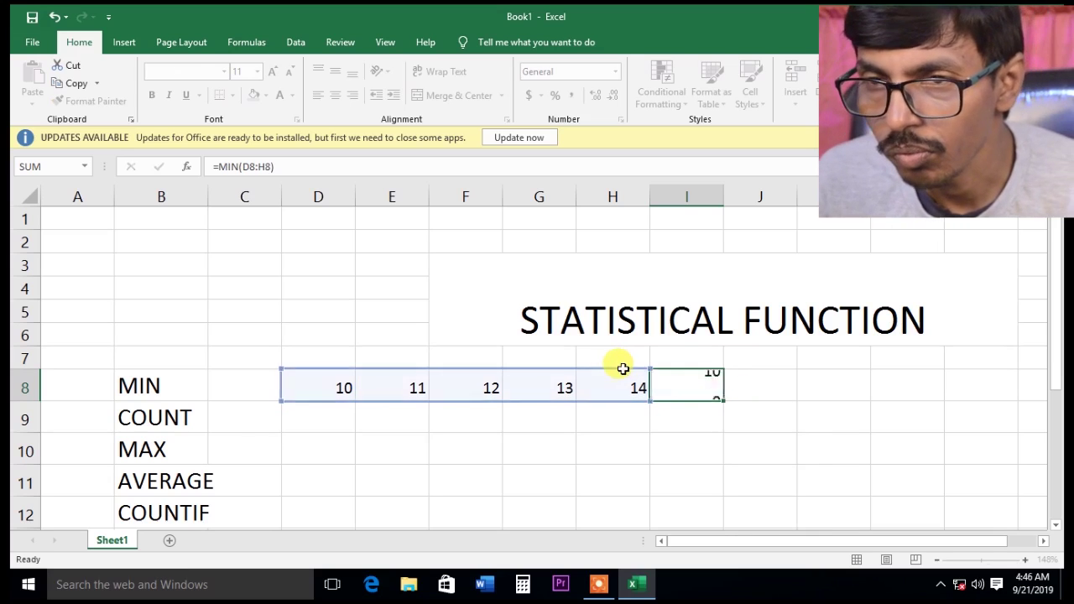
left_click(327, 418)
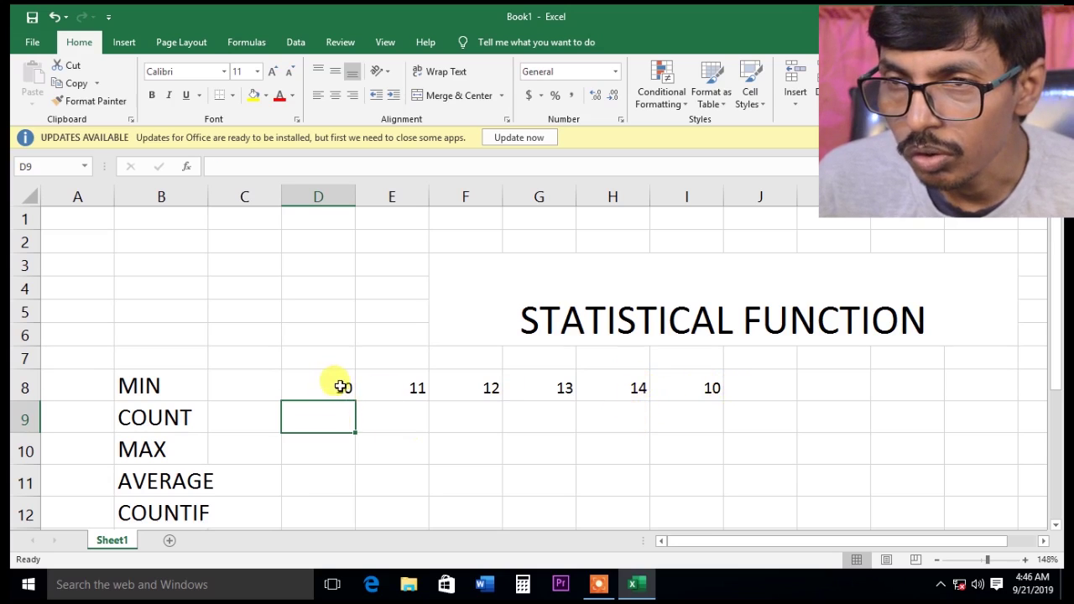
Fill D9:D12, E9:E12 and F9:F12 with 10, 11 and 12.
left_click(339, 386)
scroll(344, 377, "down", 1)
left_click_drag(353, 331, 351, 444)
left_click(415, 319)
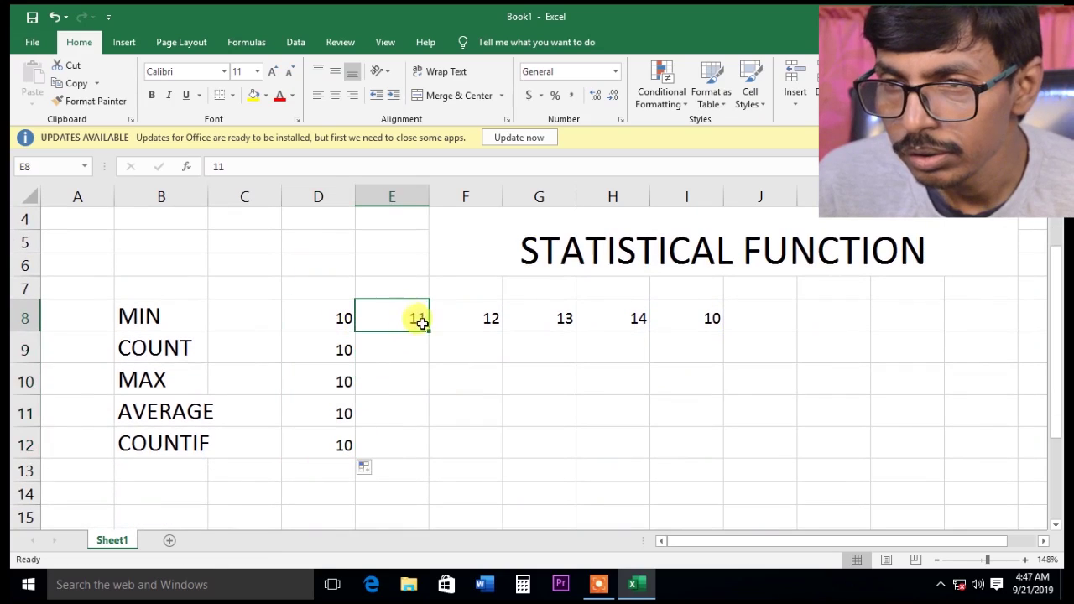
left_click_drag(428, 331, 434, 444)
left_click(492, 318)
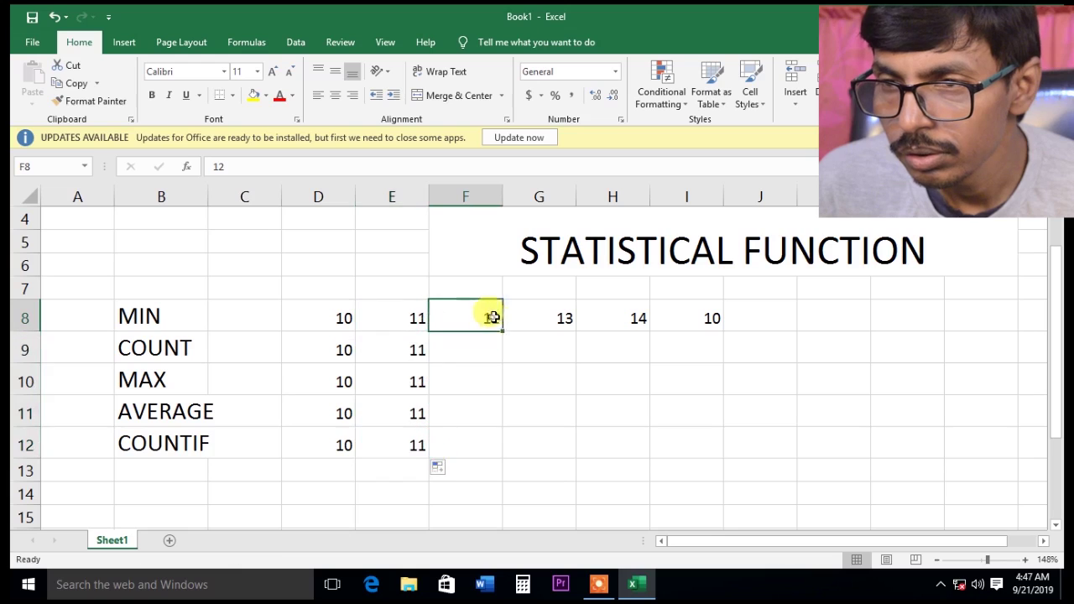
left_click_drag(501, 331, 512, 446)
Fill G9:G12 with 13 and H9:H12 with 14.
left_click(546, 319)
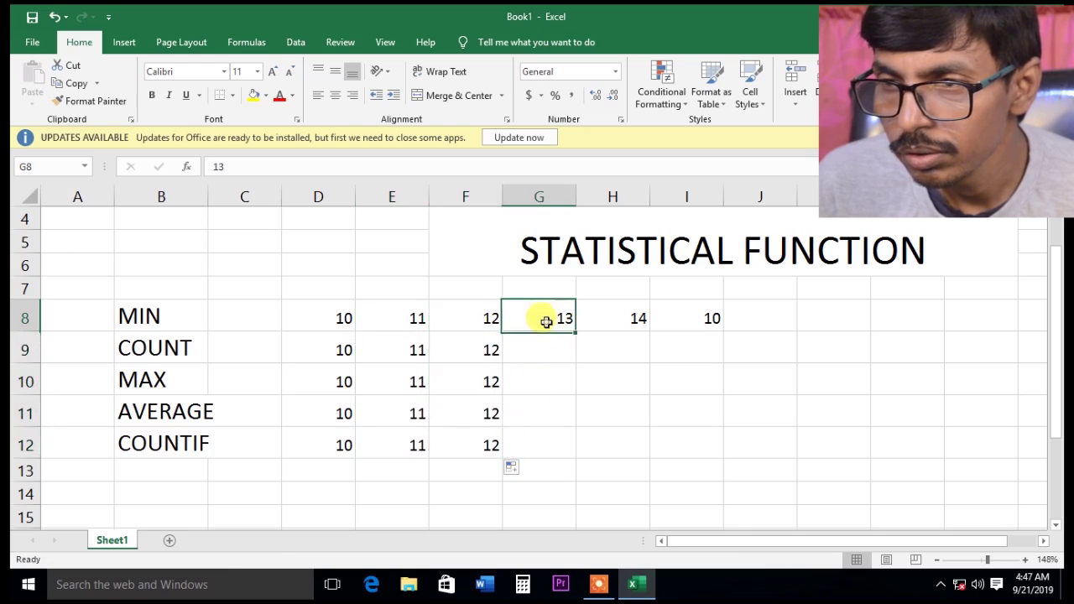
left_click_drag(575, 333, 566, 448)
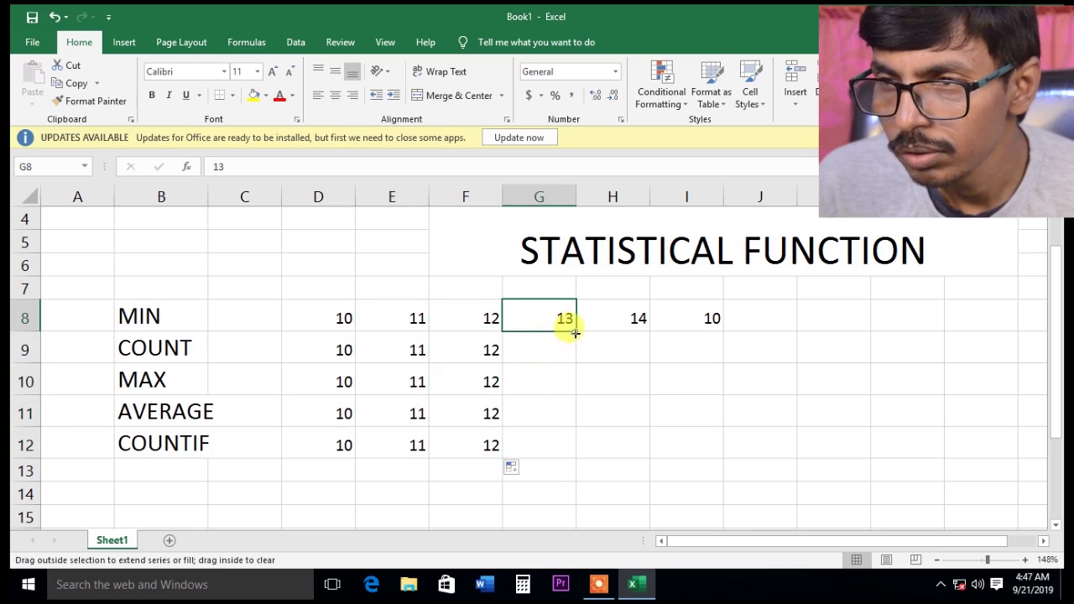
left_click(640, 323)
left_click_drag(646, 332, 643, 443)
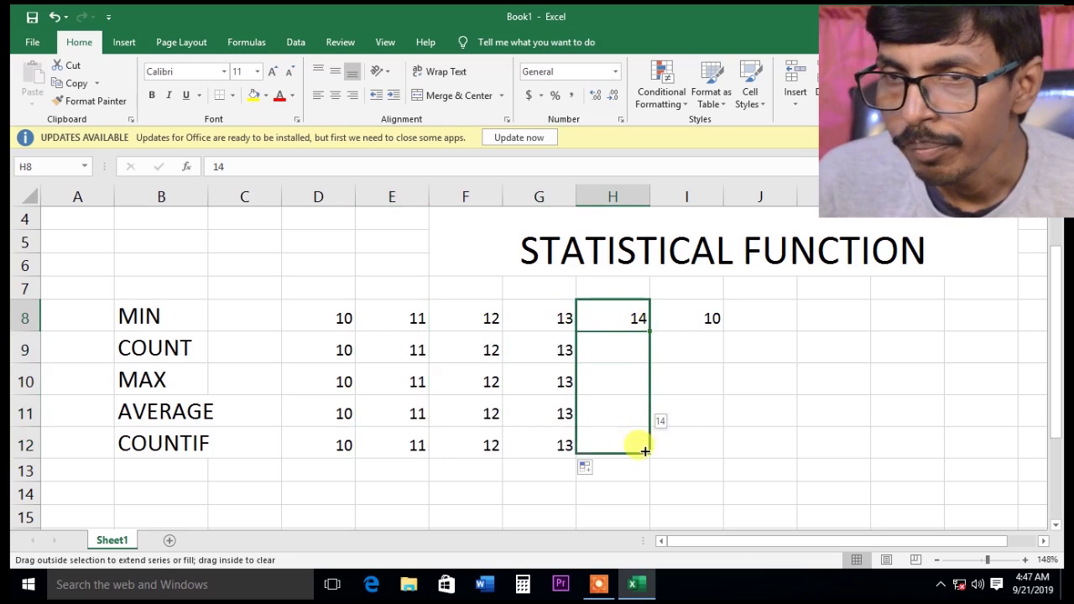
left_click(702, 351)
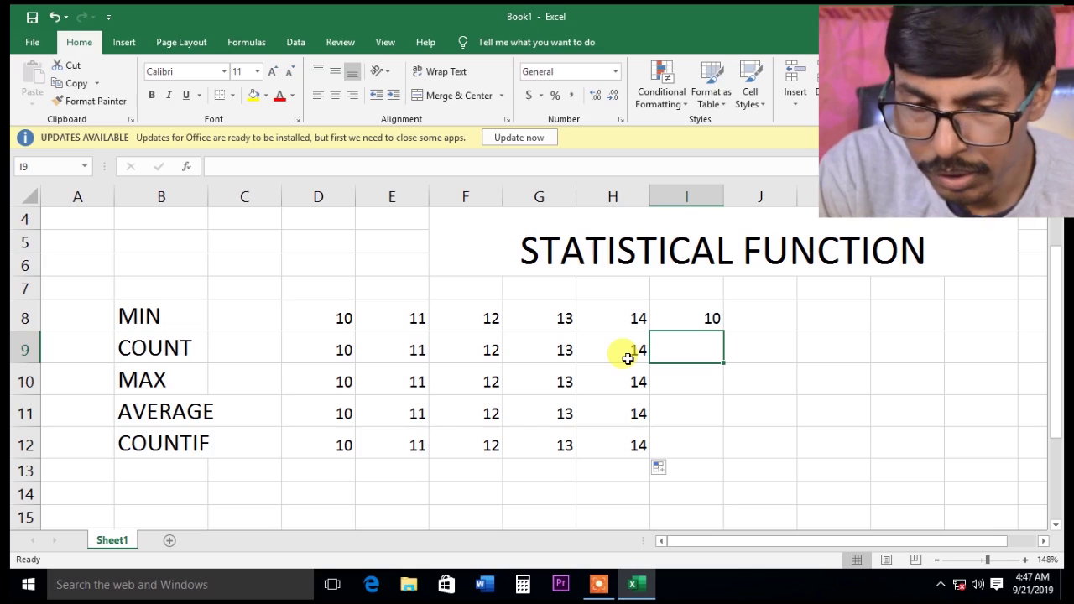
Enter =COUNT(D9:H9) in I9 so it returns 5.
type("=")
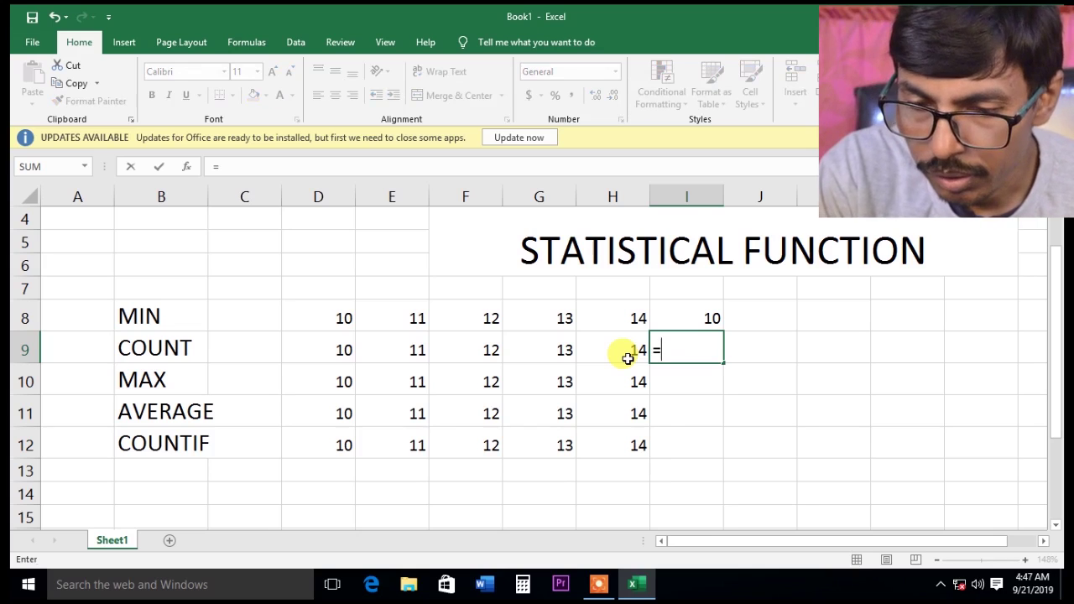
type("CU")
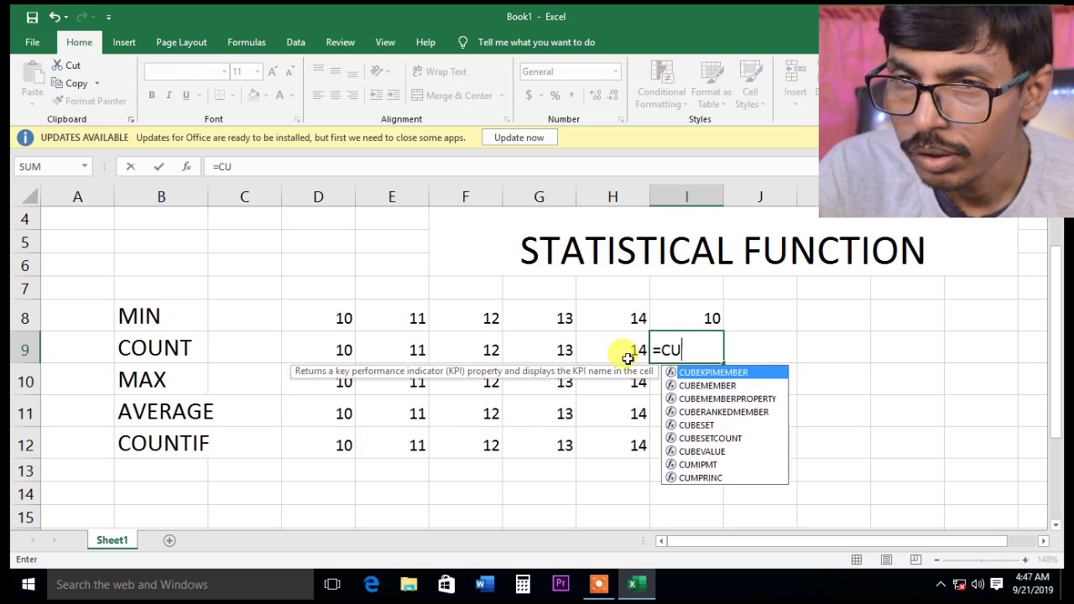
key("BackSpace")
type("OUN")
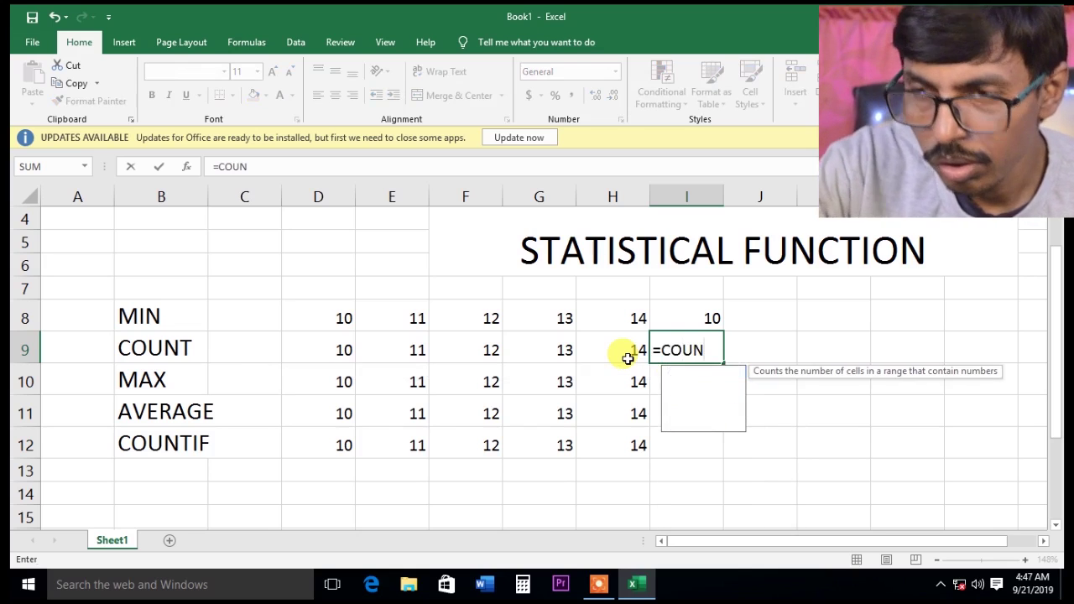
type("T(")
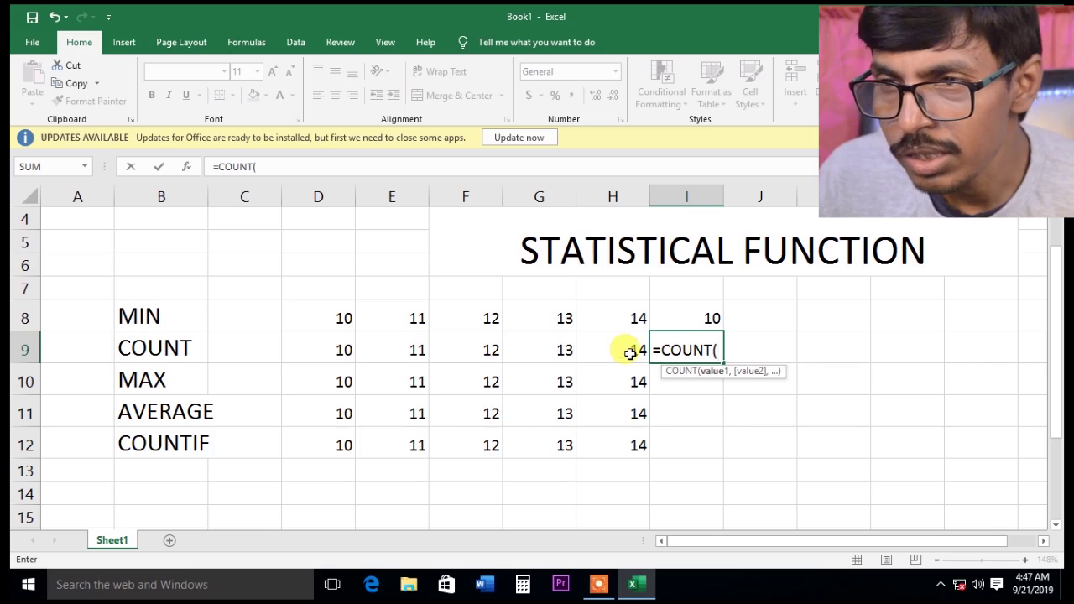
left_click_drag(333, 349, 617, 357)
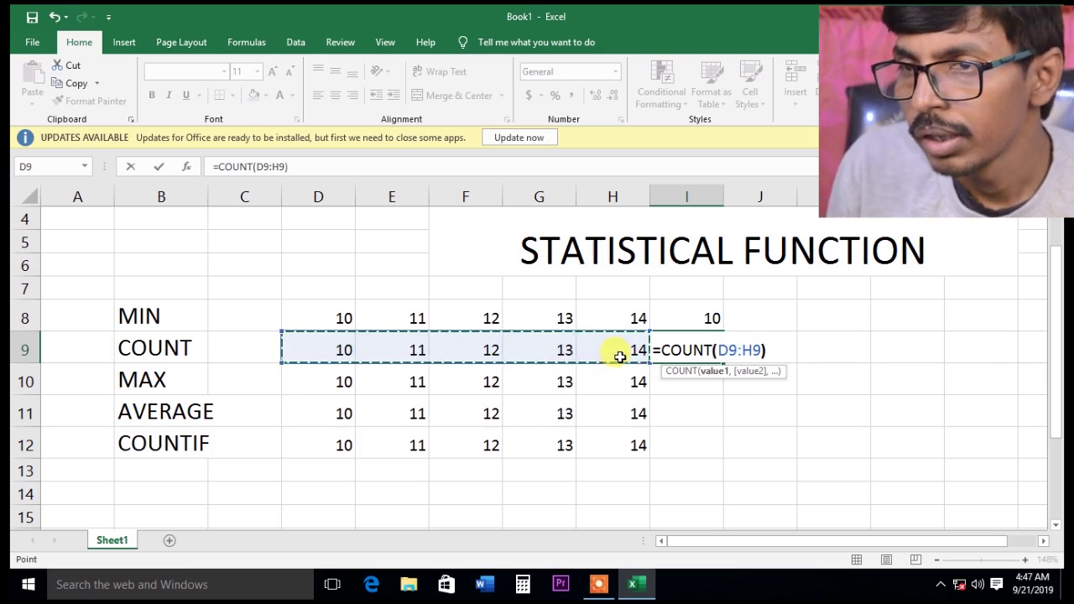
key("Return")
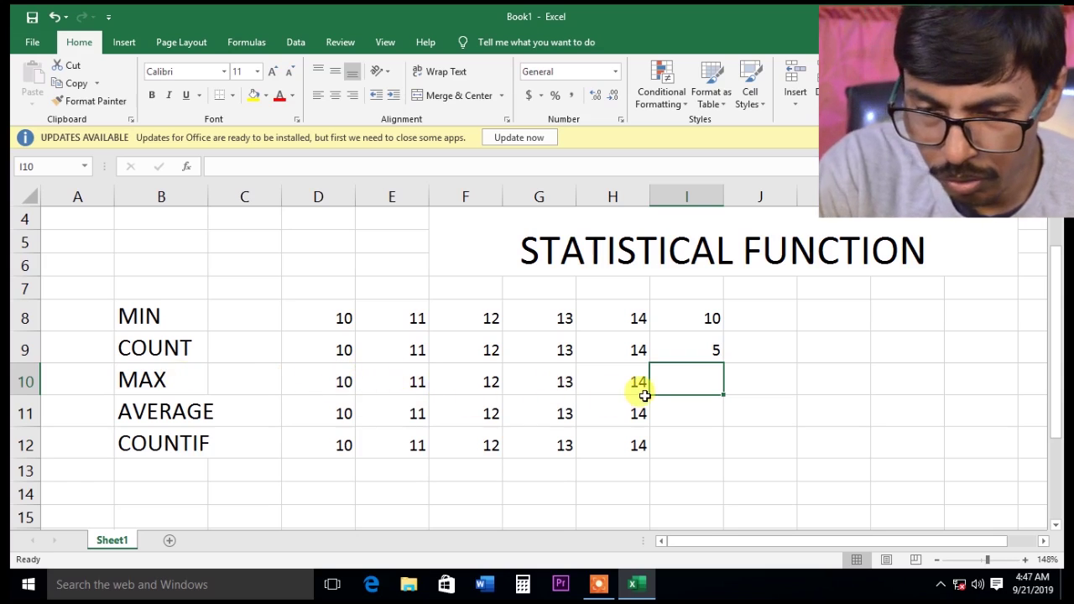
Enter =MAX(D10:H10) in I10 so it returns 14.
type("=MA")
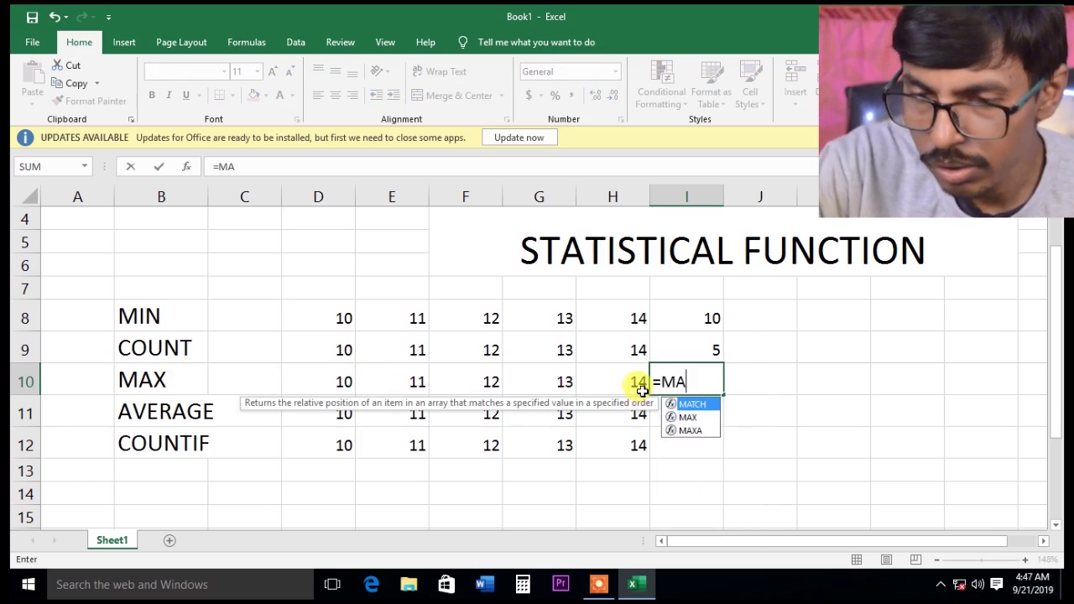
type("X(")
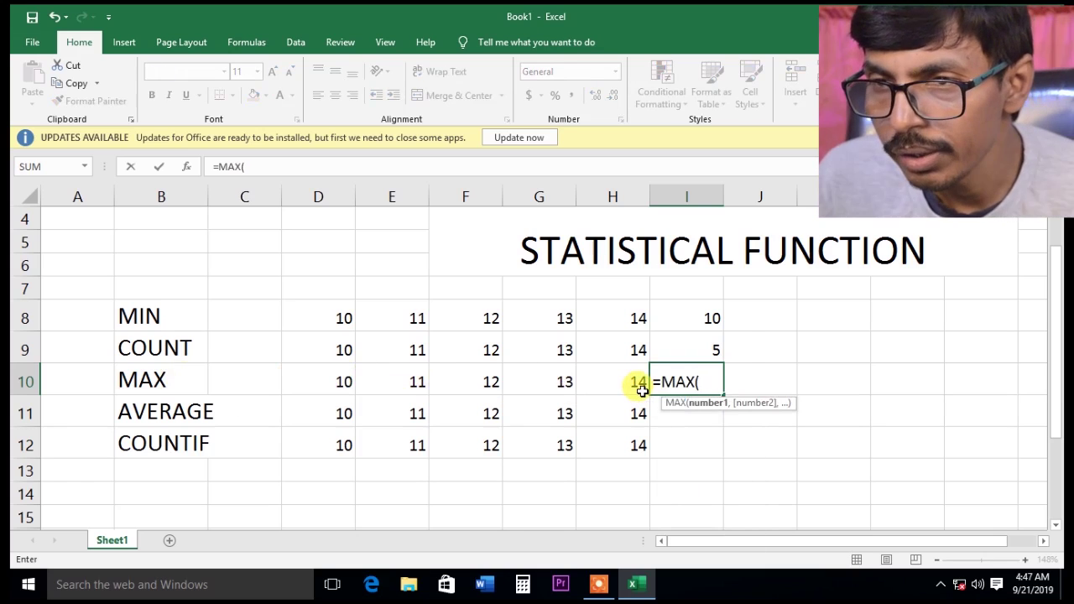
mouse_move(330, 381)
left_mouse_down()
mouse_move(543, 403)
mouse_move(596, 382)
left_mouse_up()
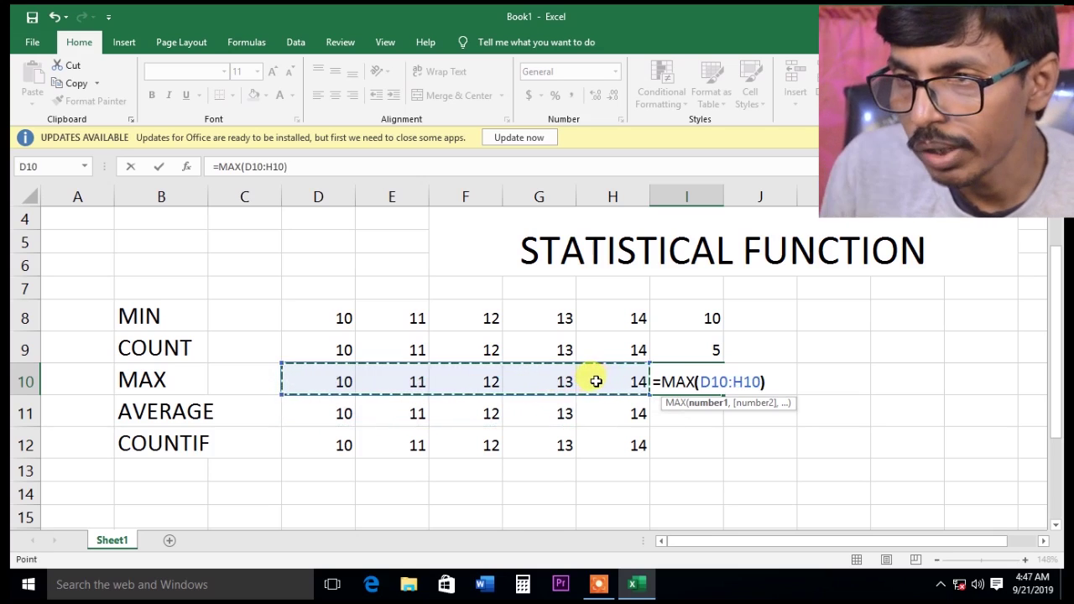
key("Return")
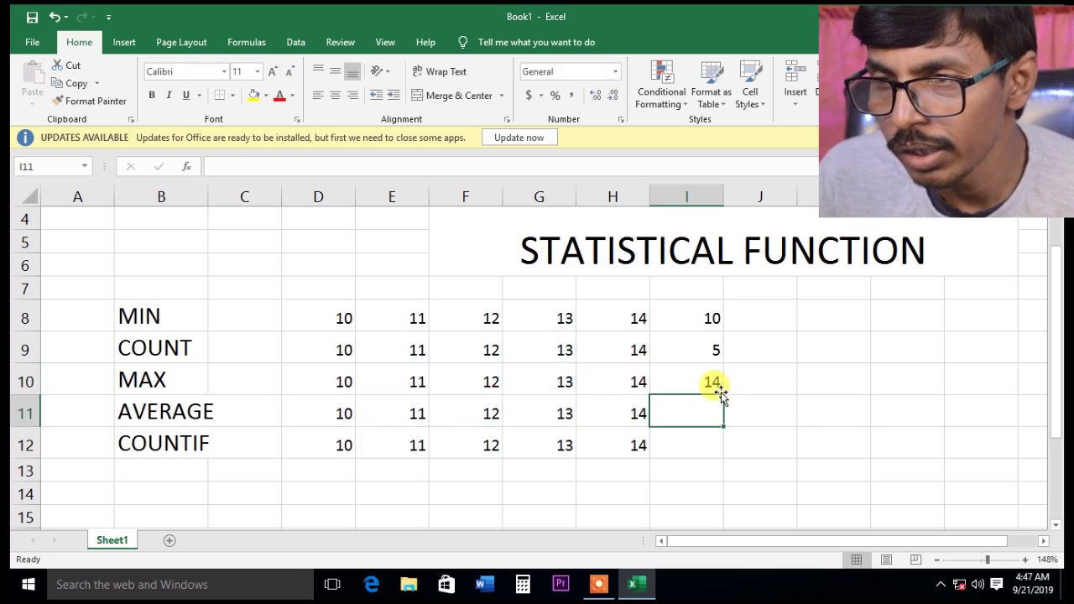
left_click(709, 387)
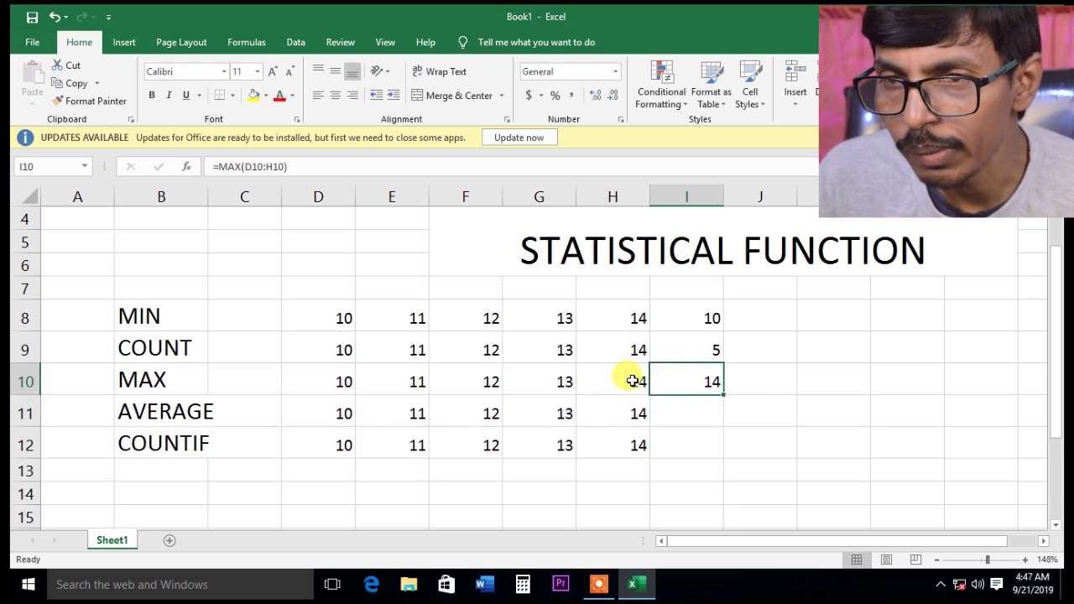
left_click(679, 420)
Enter =AVERAGE(D11:H11) in I11 so it returns 12.
type("=AVE")
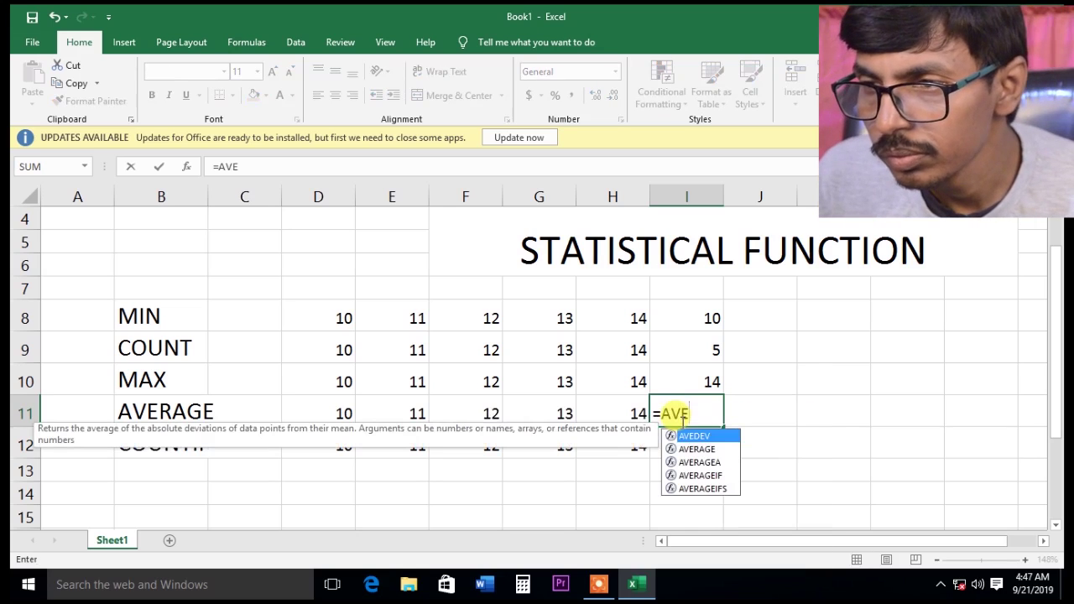
double_click(700, 449)
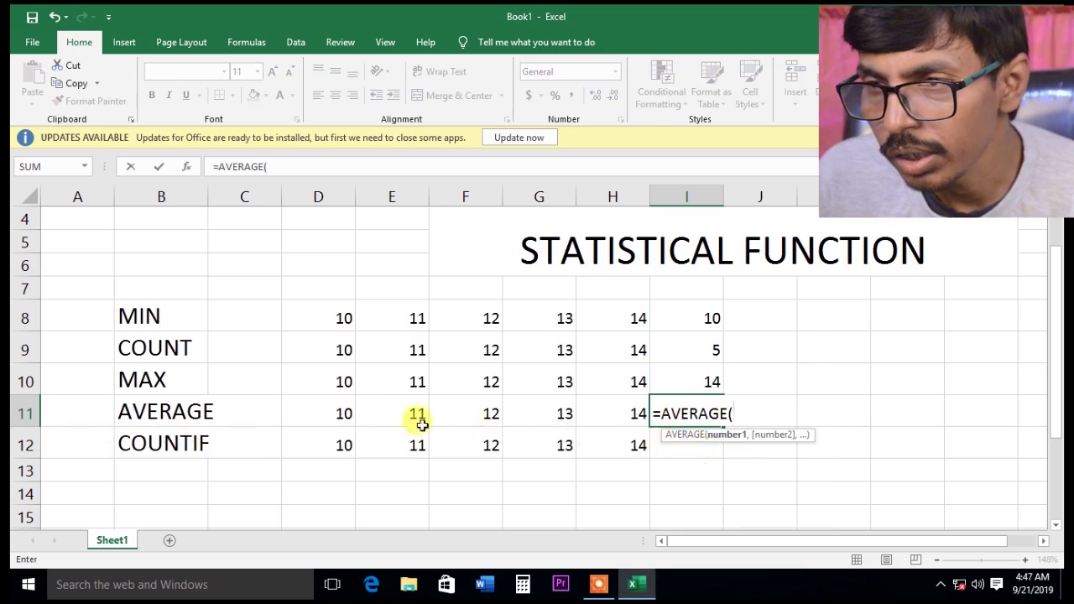
left_click_drag(344, 412, 598, 405)
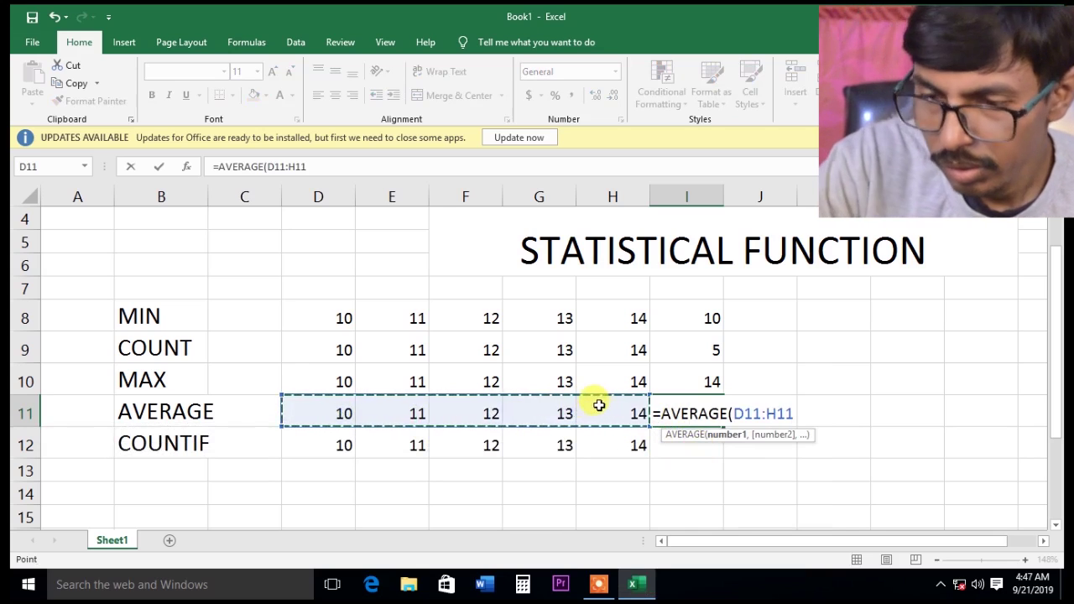
key("Return")
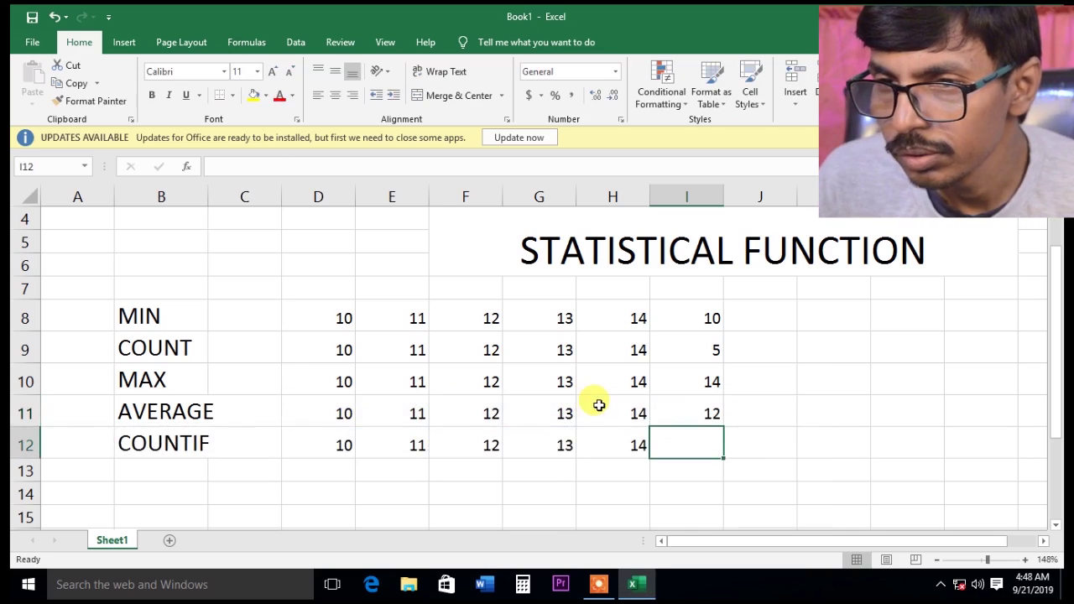
left_click(696, 412)
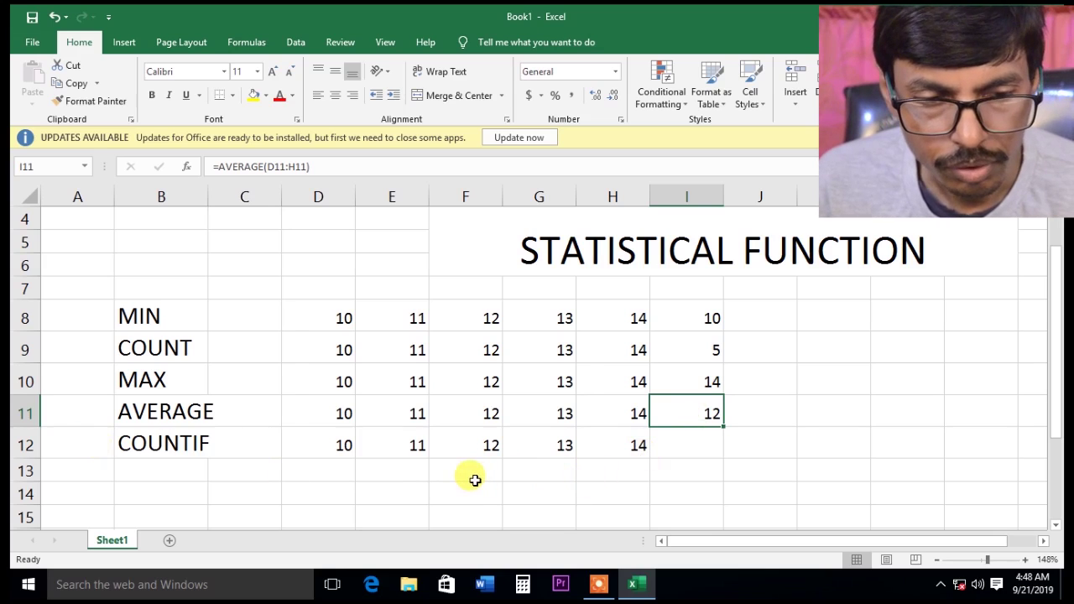
left_click(678, 443)
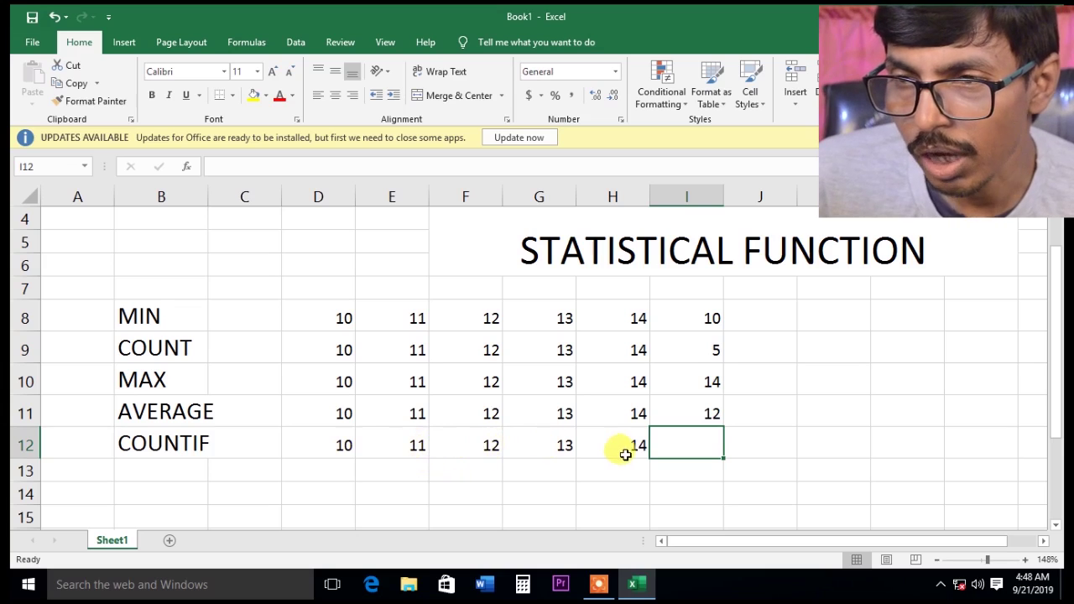
left_click(414, 444)
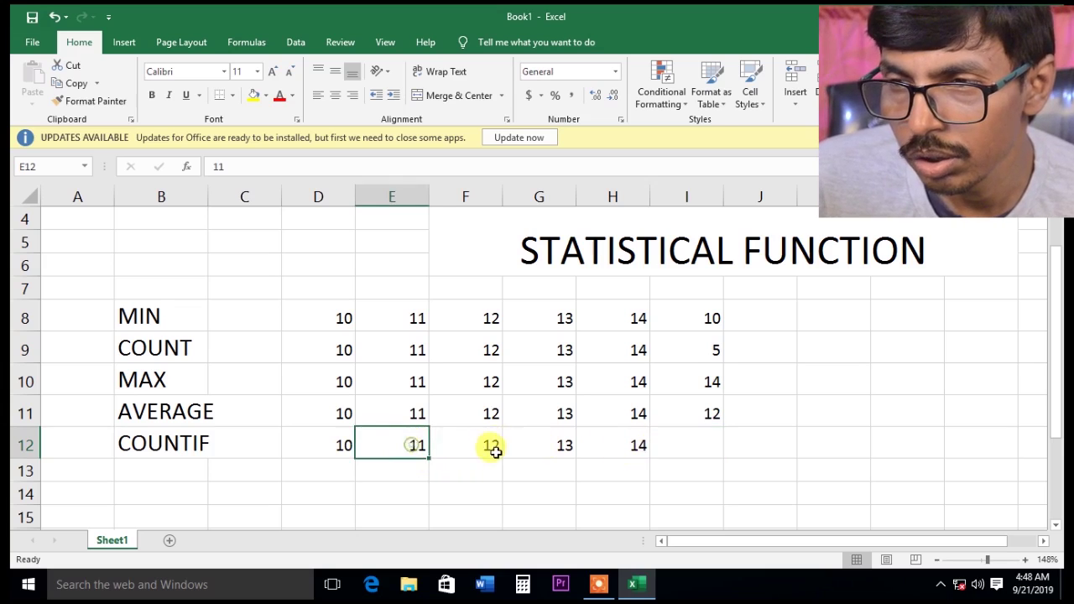
left_click(492, 449)
left_click(555, 443)
left_click(620, 443)
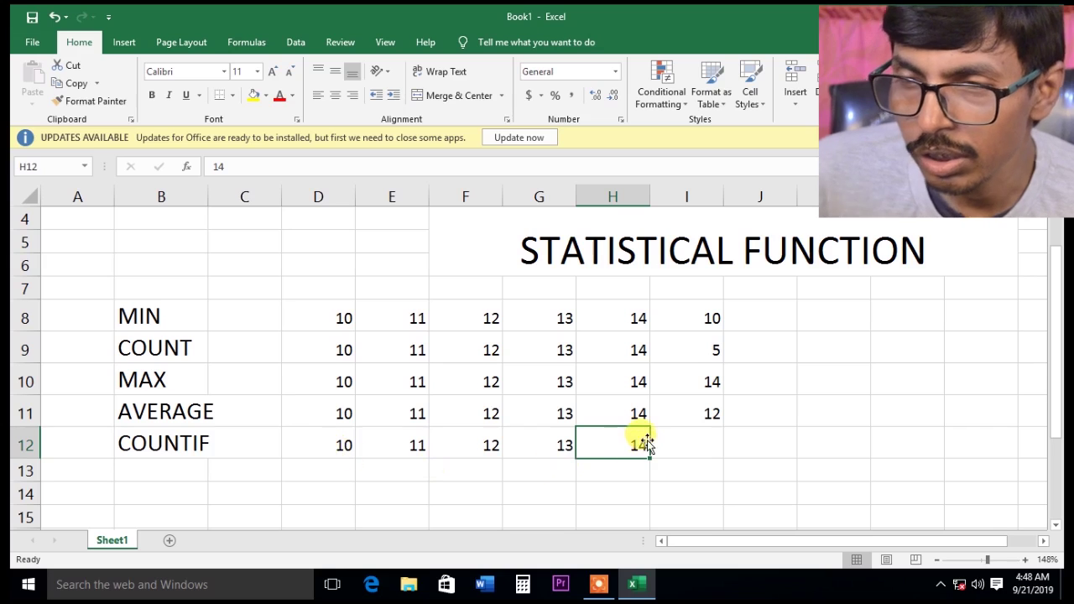
left_click(344, 445)
left_click(411, 444)
left_click(478, 443)
left_click(558, 442)
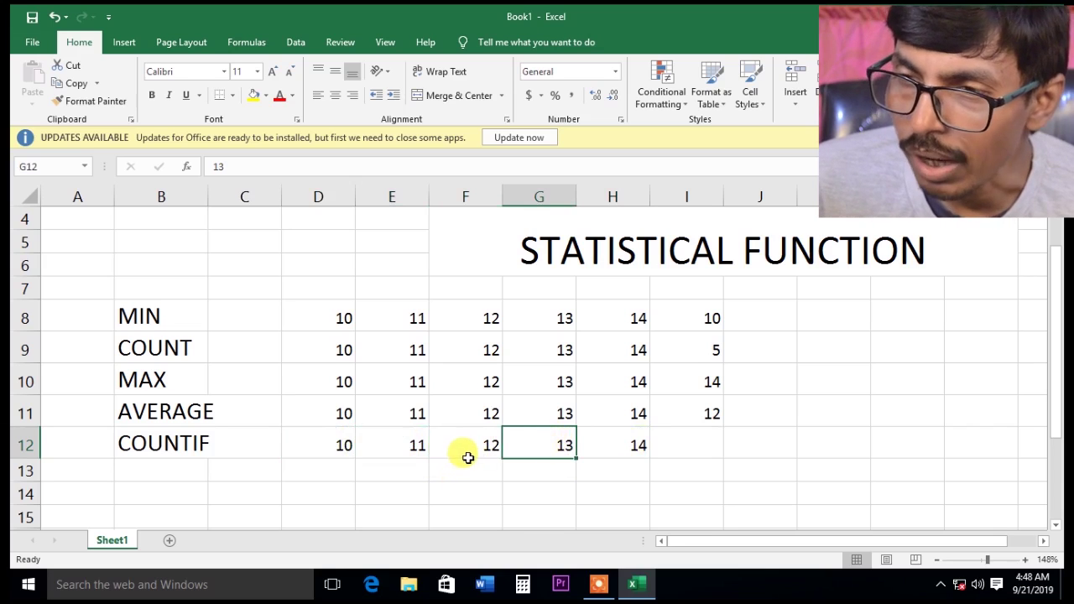
left_click(491, 446)
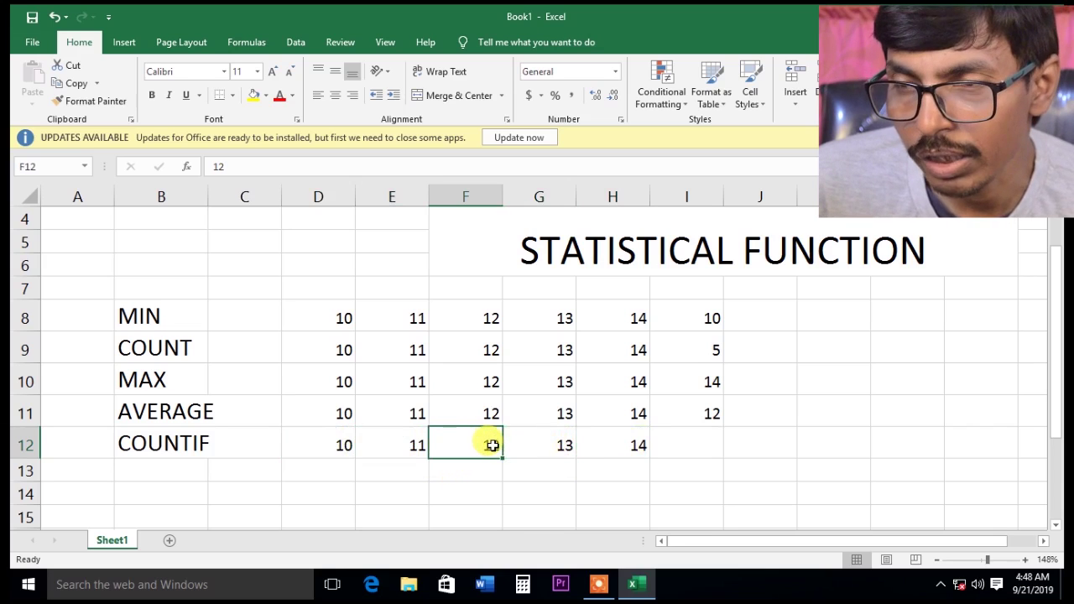
left_click(550, 444)
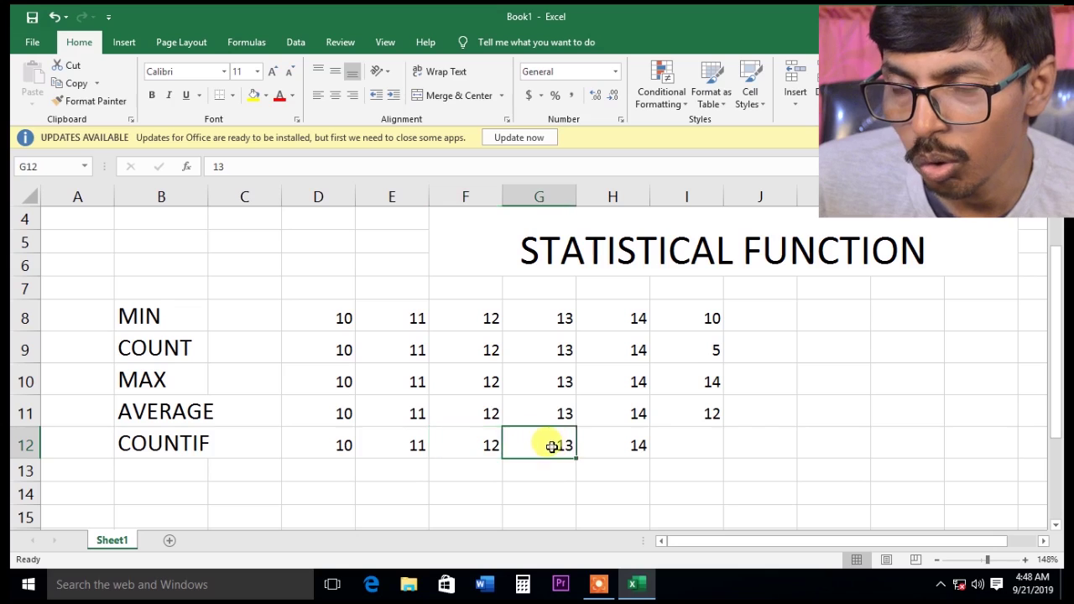
left_click(639, 442)
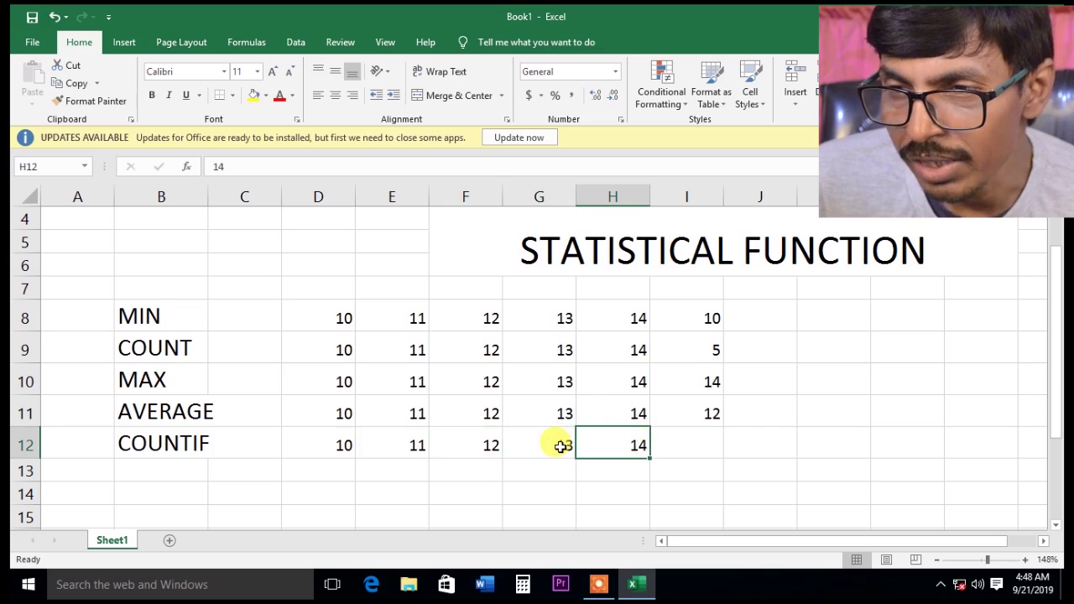
left_click(488, 445)
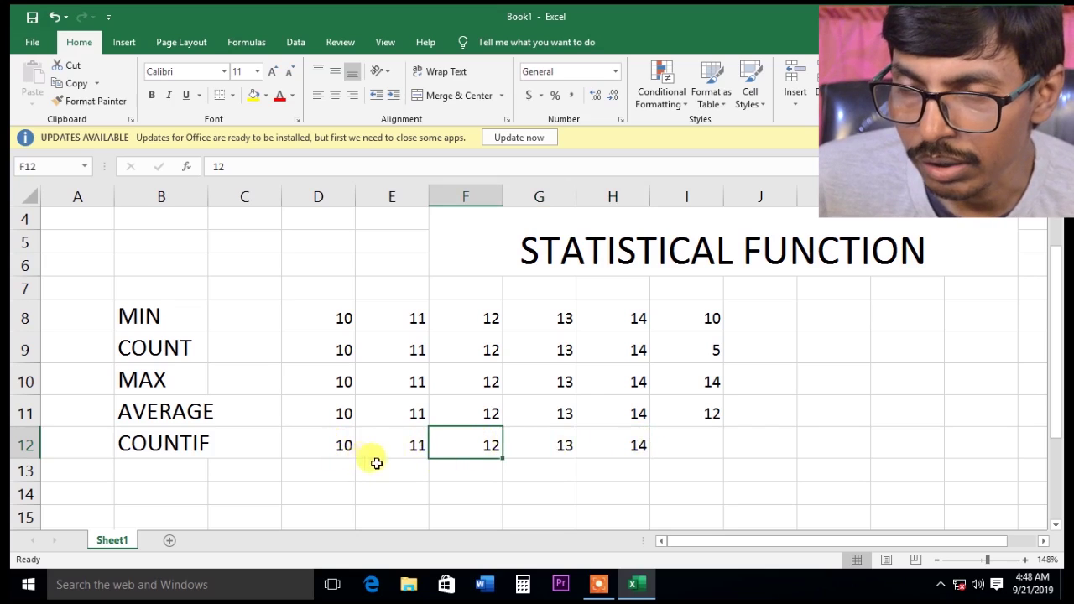
left_click(342, 445)
left_click(414, 450)
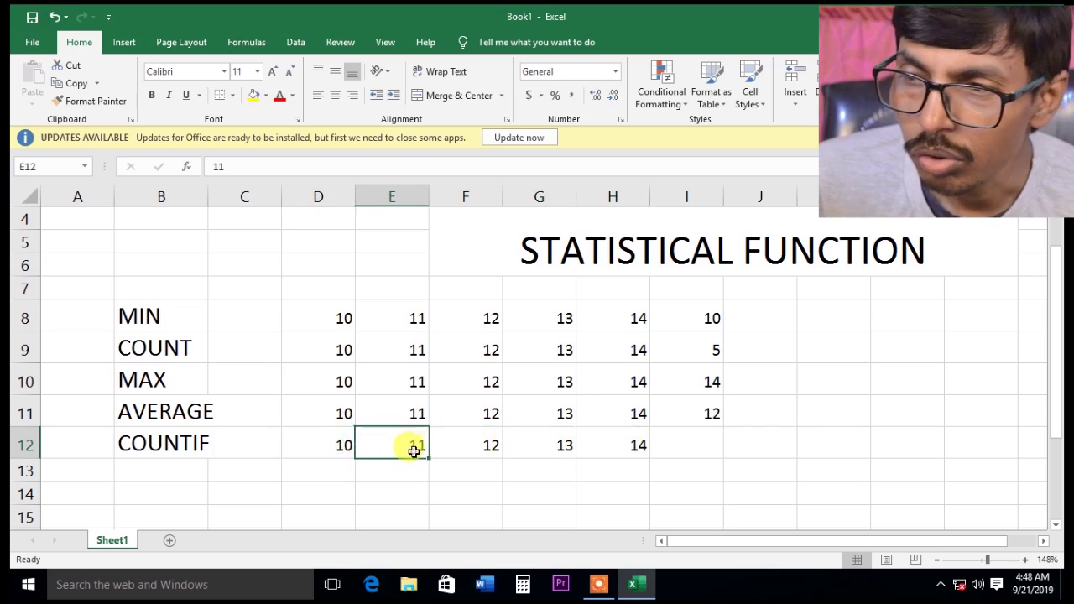
left_click(691, 442)
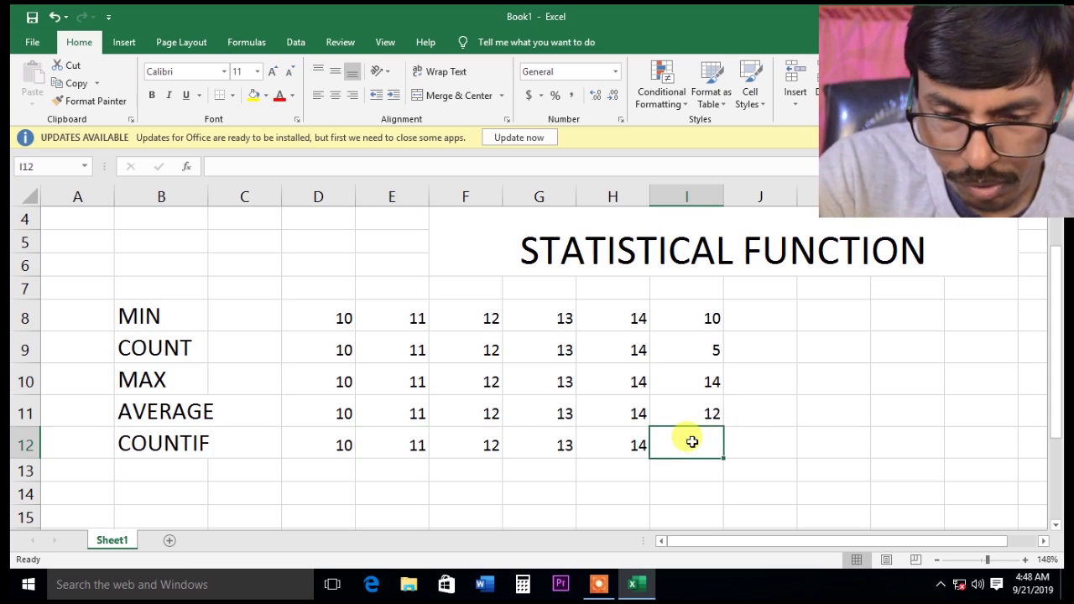
Enter =COUNTIF(D12:H12,">12") in I12 so it returns 2.
type("=COUNT")
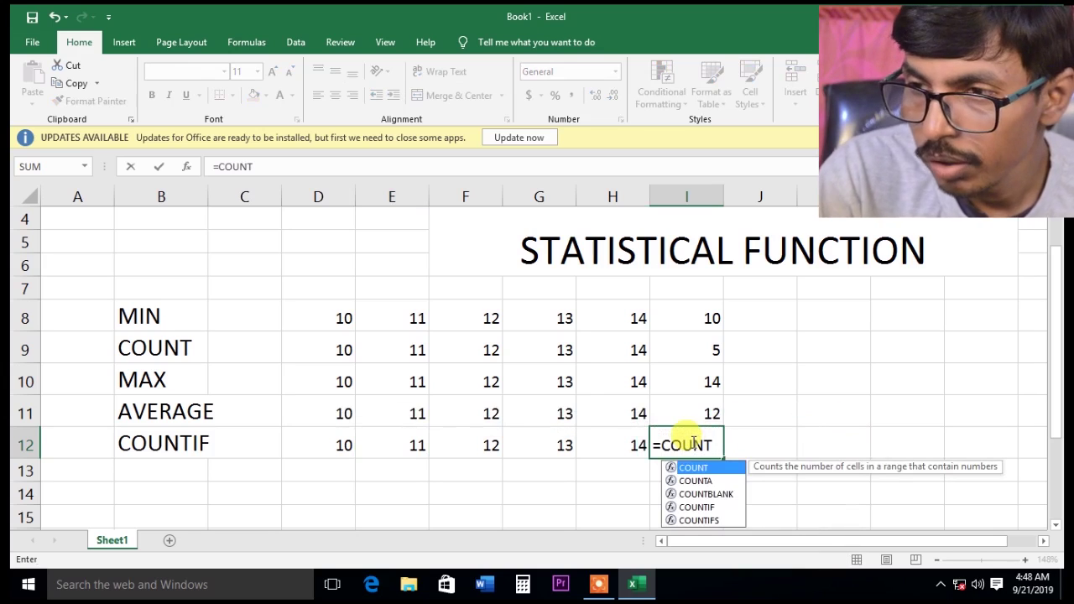
type("IF")
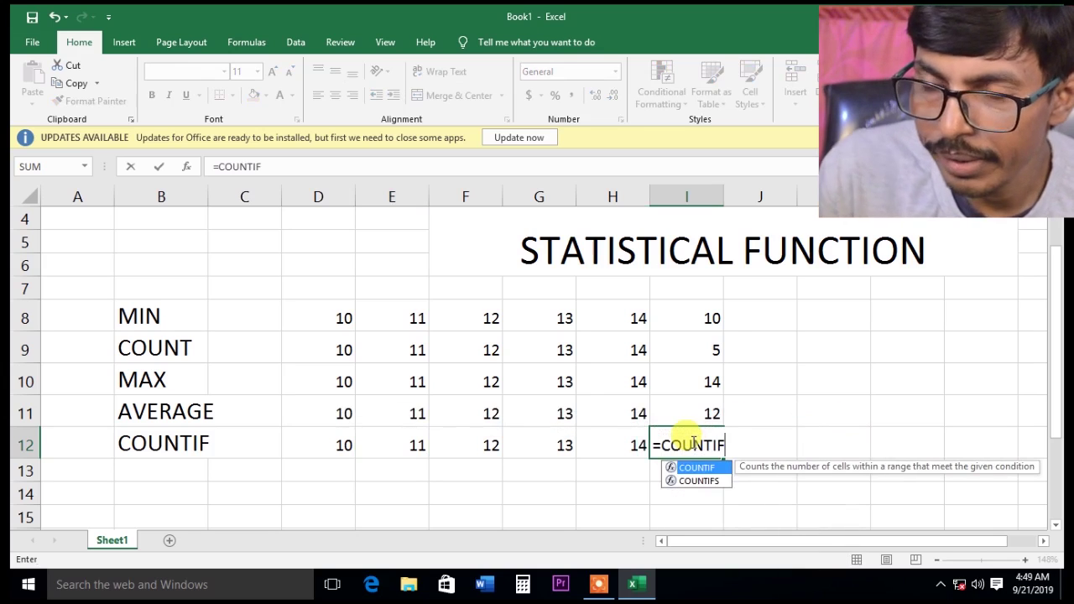
type("(")
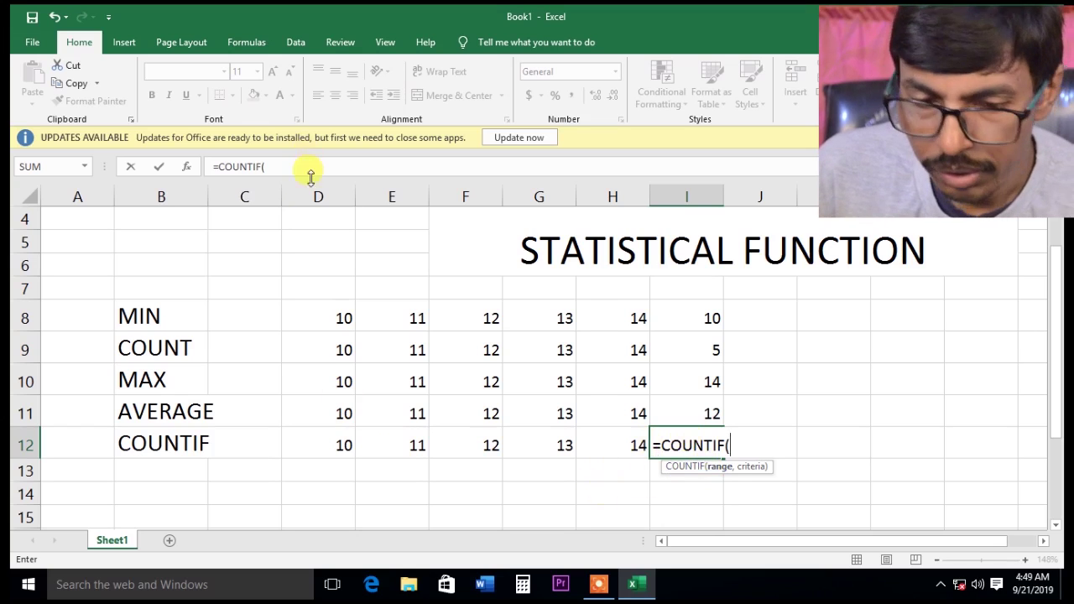
type("D")
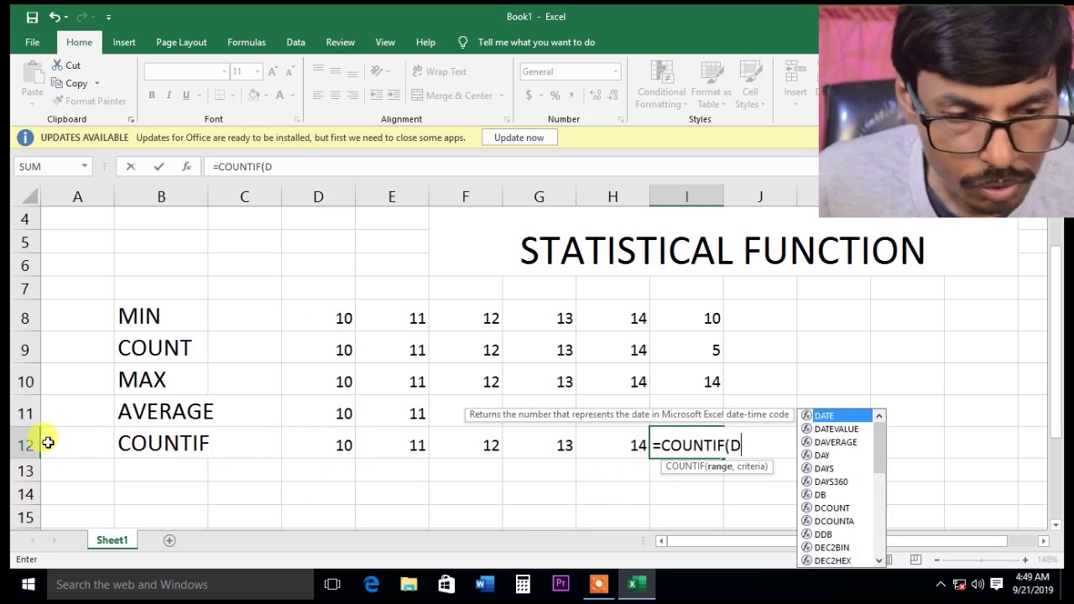
type("12:")
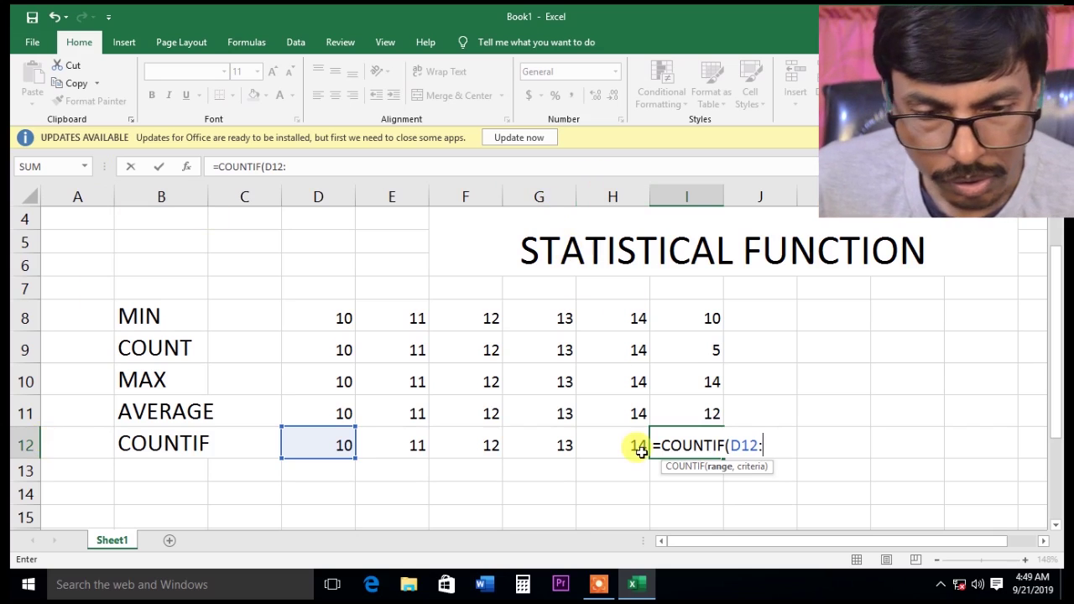
type("H1")
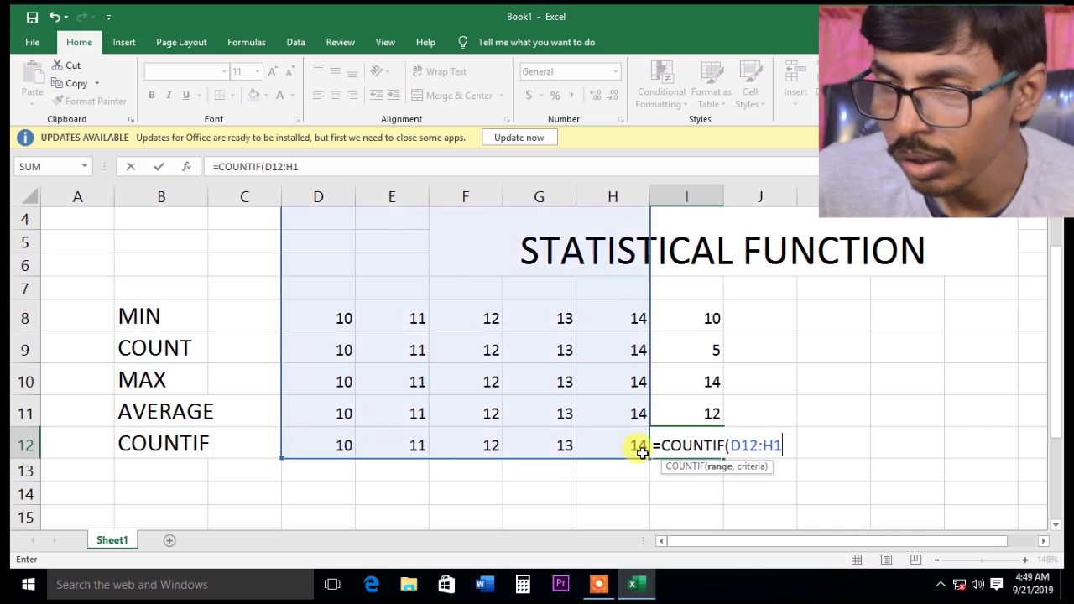
type("2,\">")
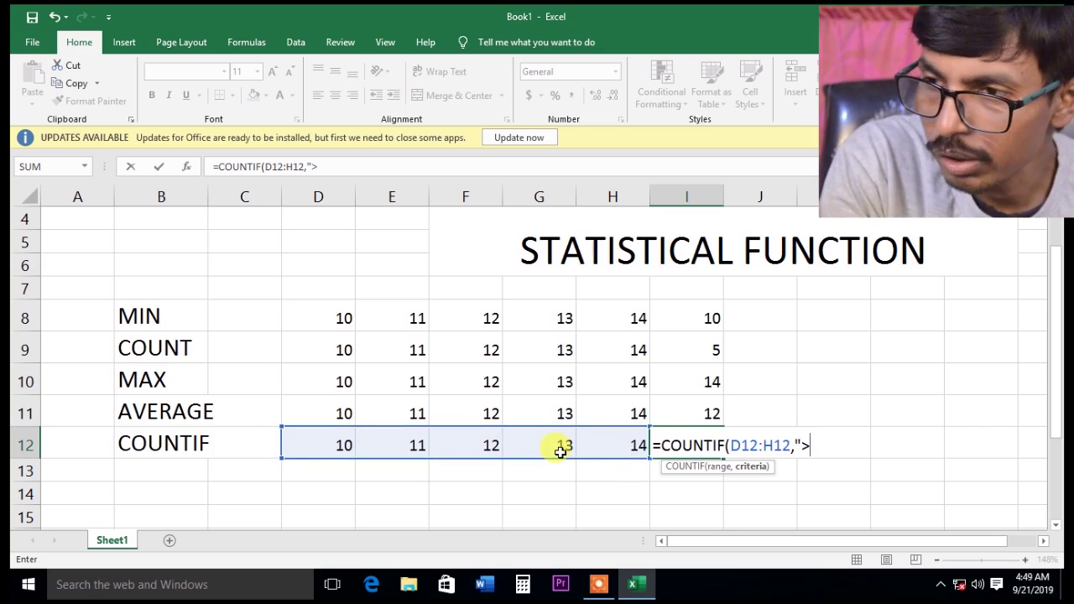
type("12")
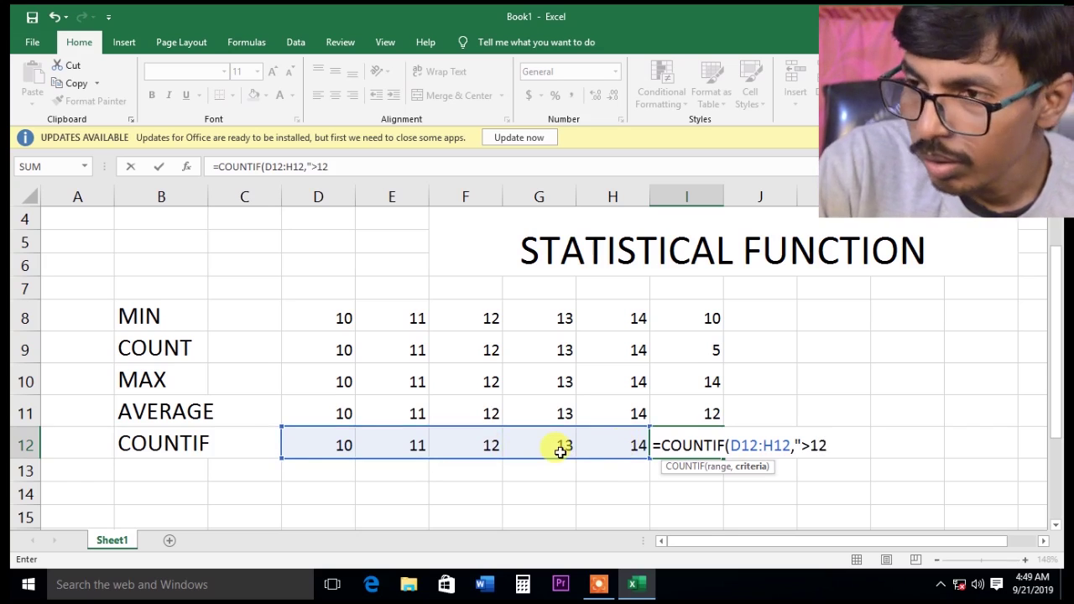
type("\"")
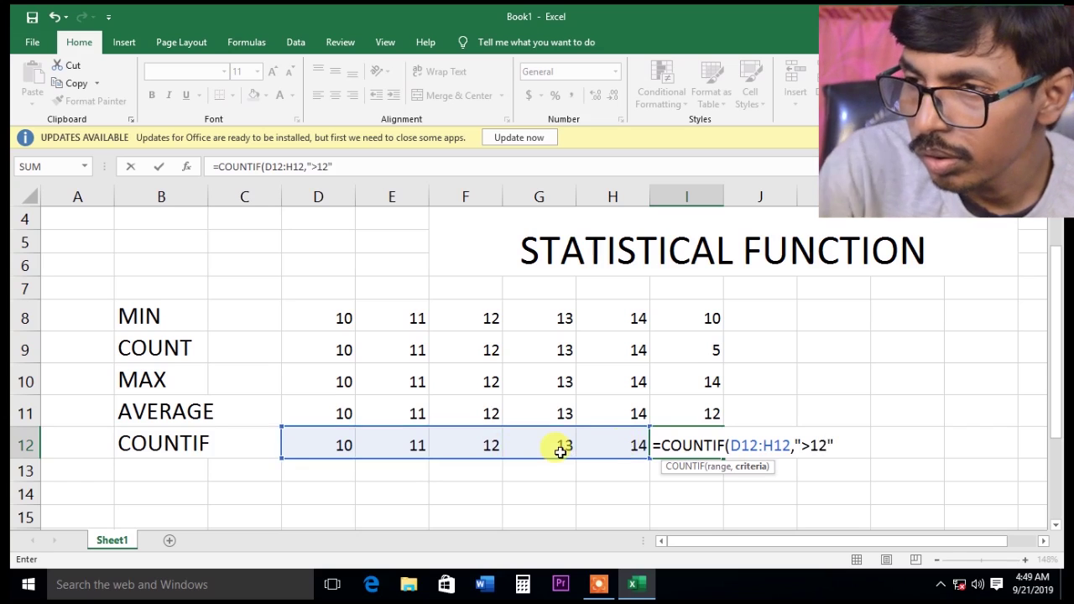
type(")")
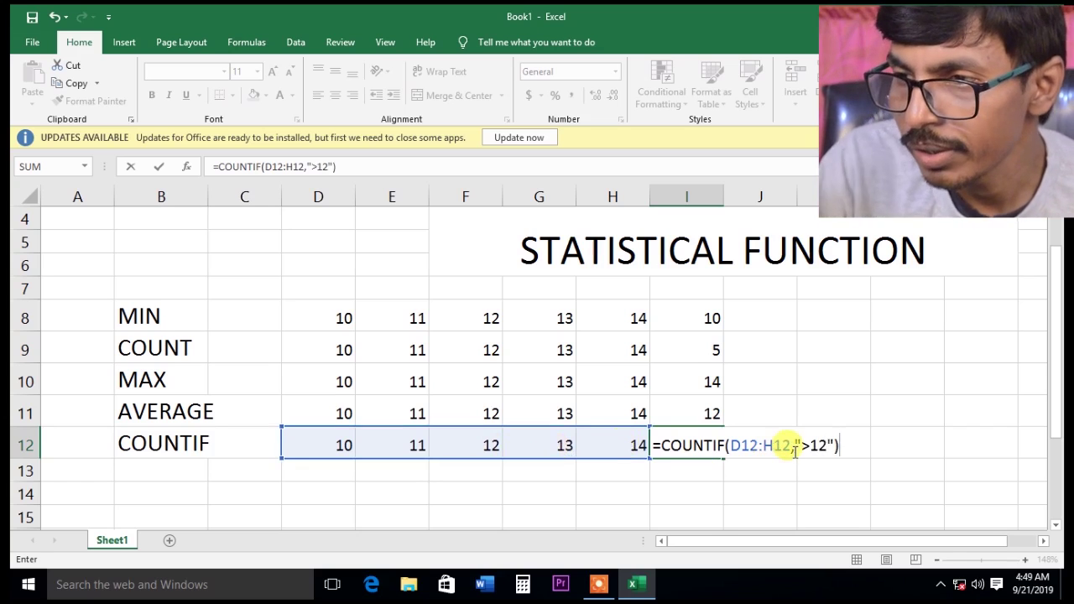
key("Return")
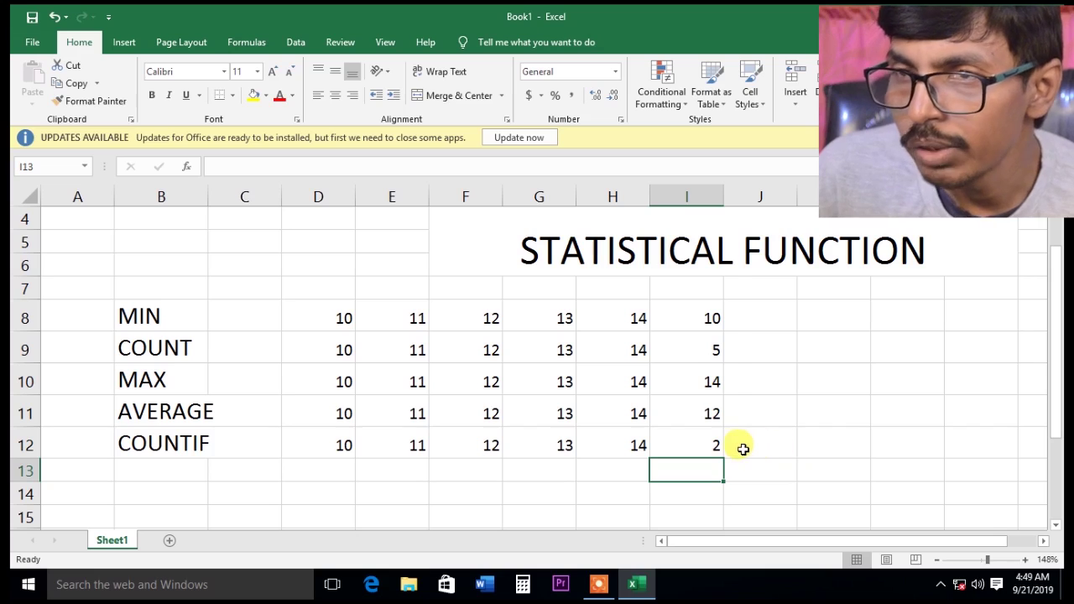
Edit the COUNTIF criterion in I12 to "<12".
left_click(726, 445)
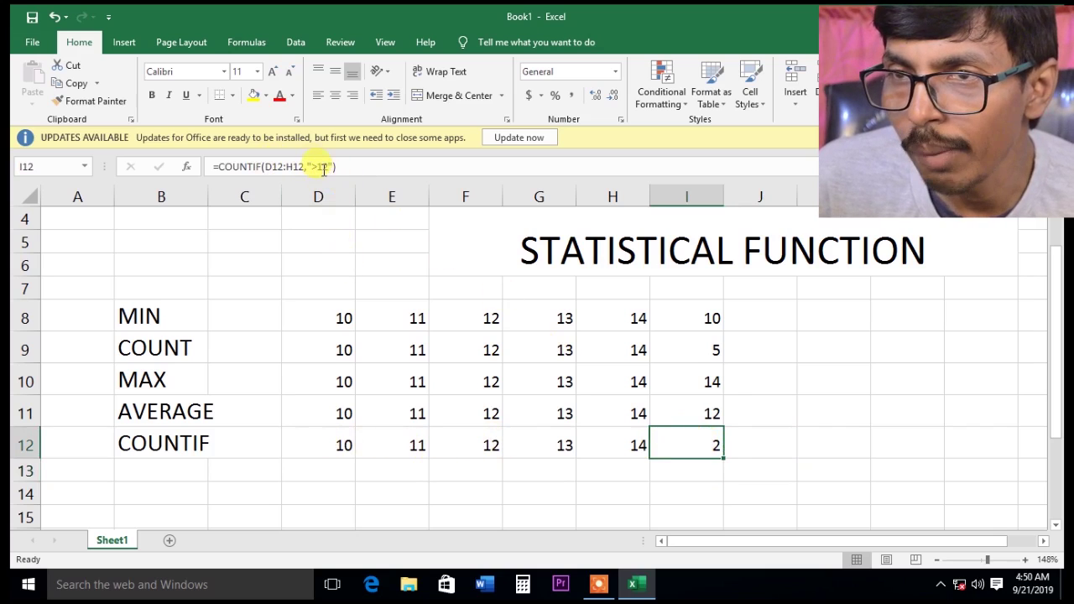
left_click(318, 166)
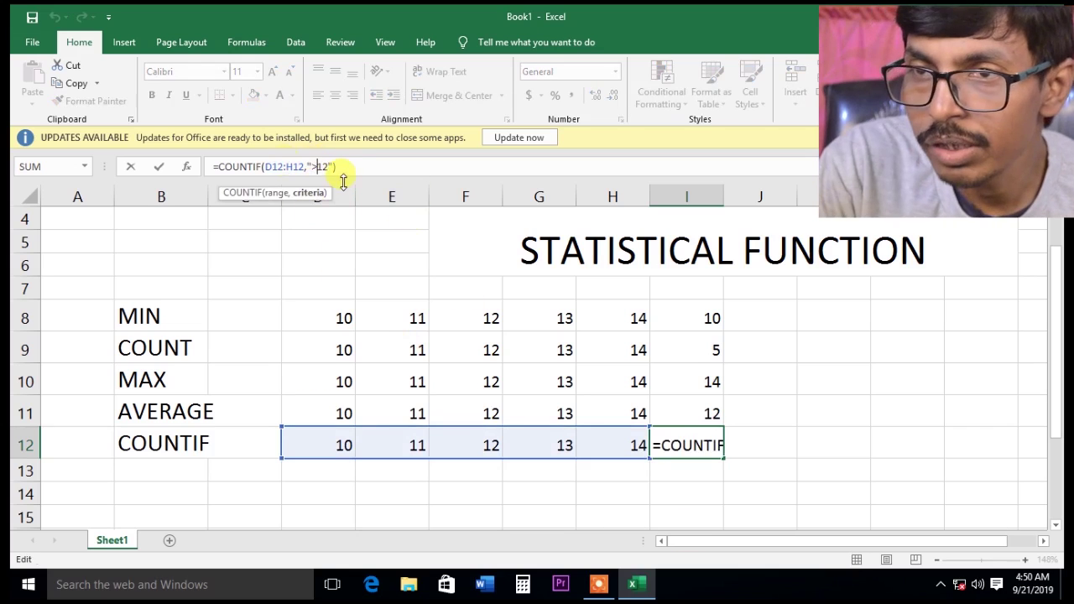
key("BackSpace")
type("<")
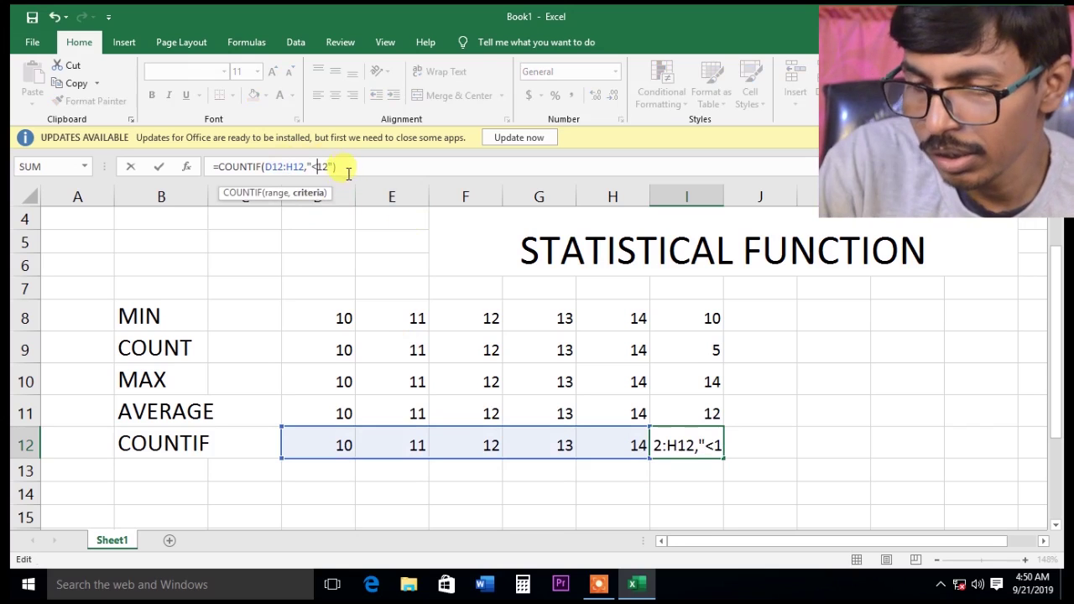
key("Return")
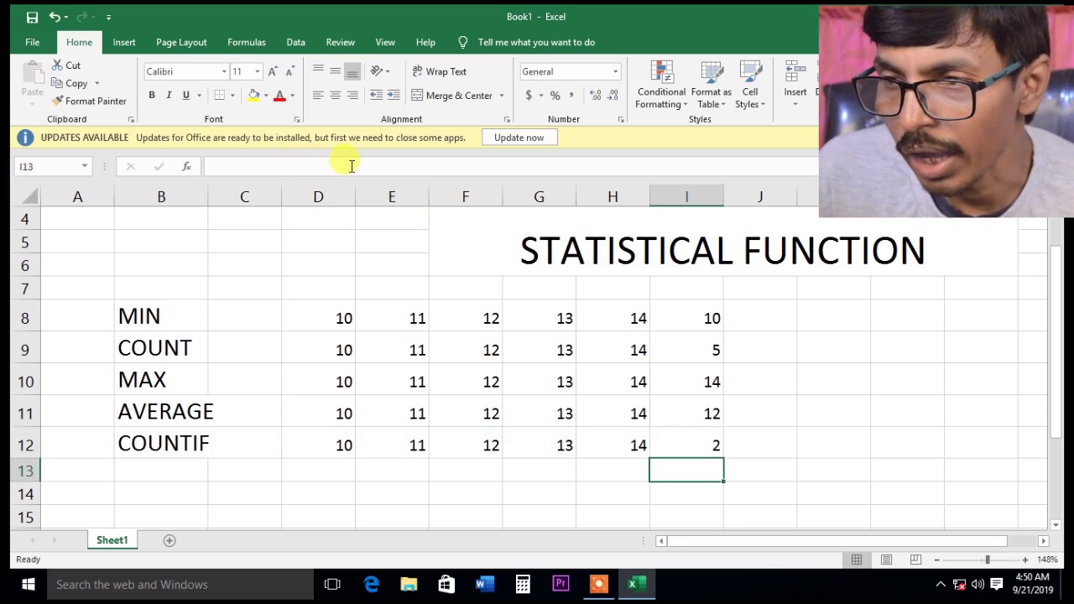
Change the I12 COUNTIF criterion from "<12" to "<14" and recheck the cell.
left_click(671, 439)
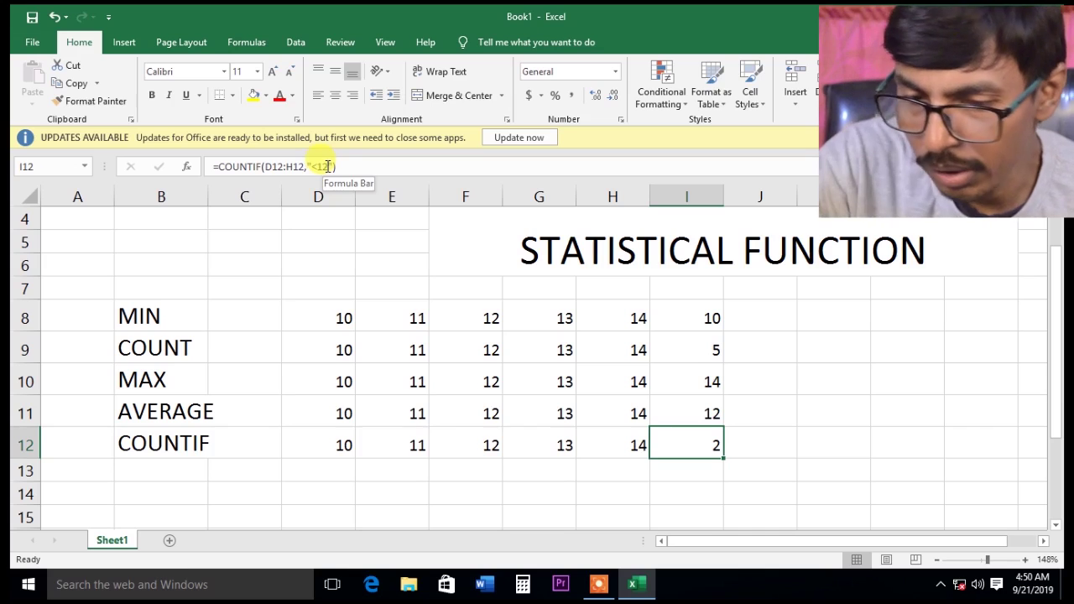
left_click(323, 166)
key("BackSpace")
type("4")
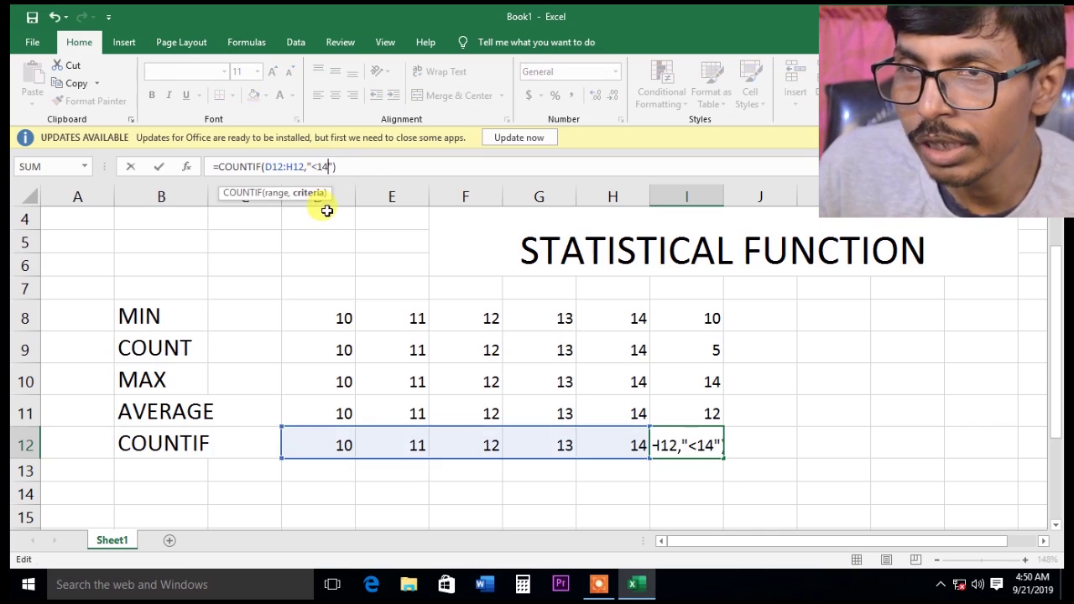
left_click(353, 167)
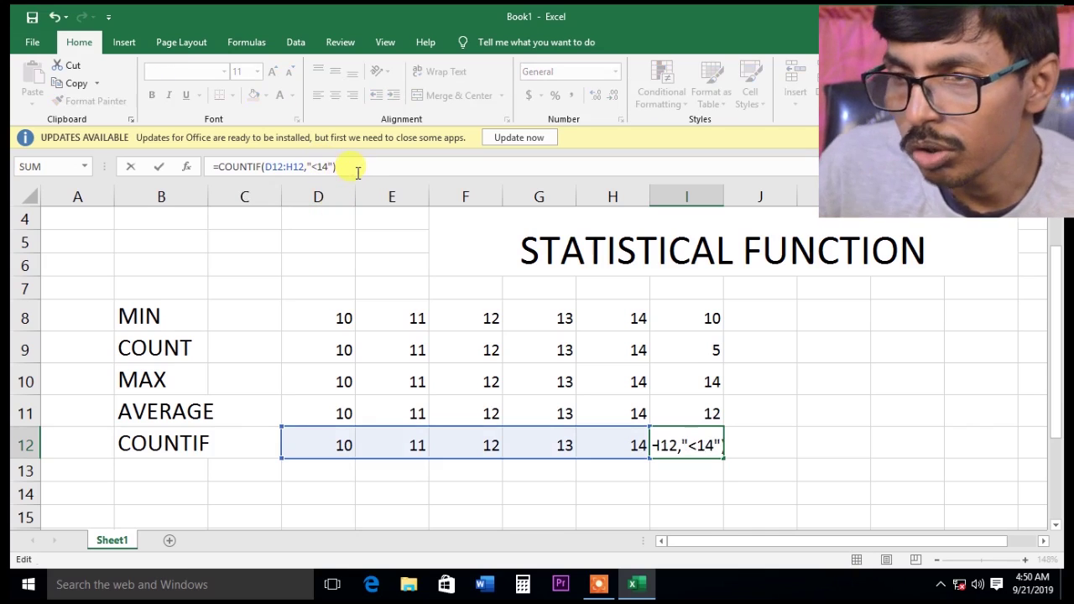
key("Return")
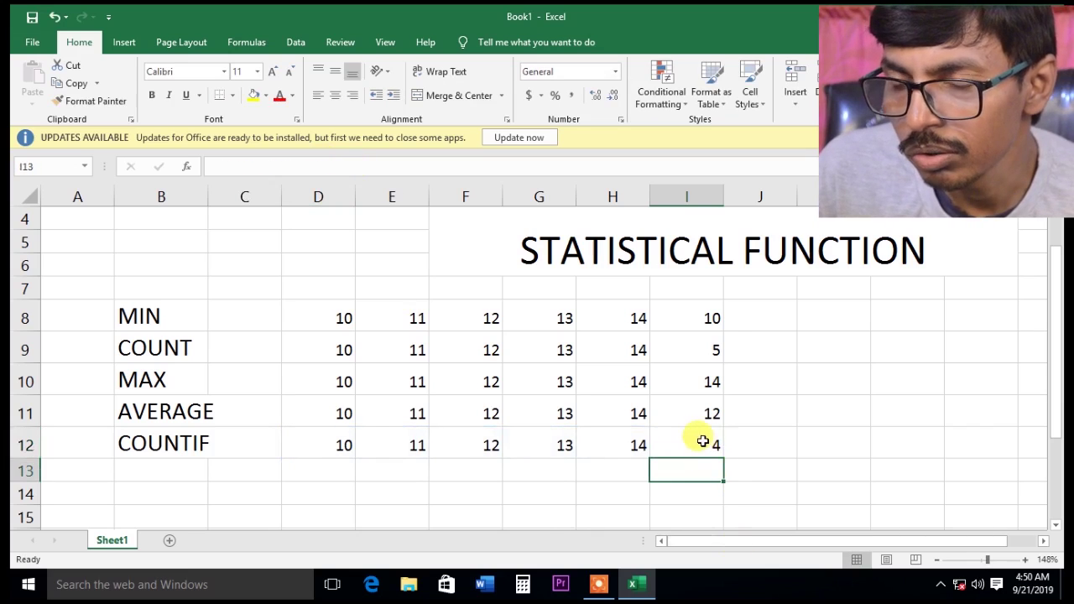
left_click(701, 438)
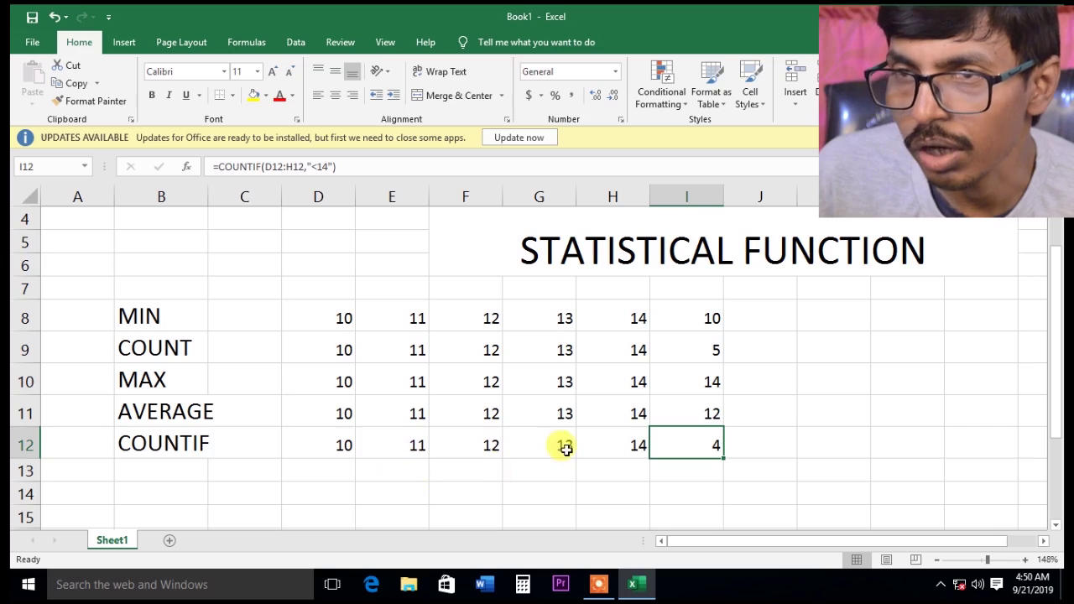
Start swapping "<" for ">" in the I12 criterion, then keep "<14" instead.
left_click(317, 166)
key("BackSpace")
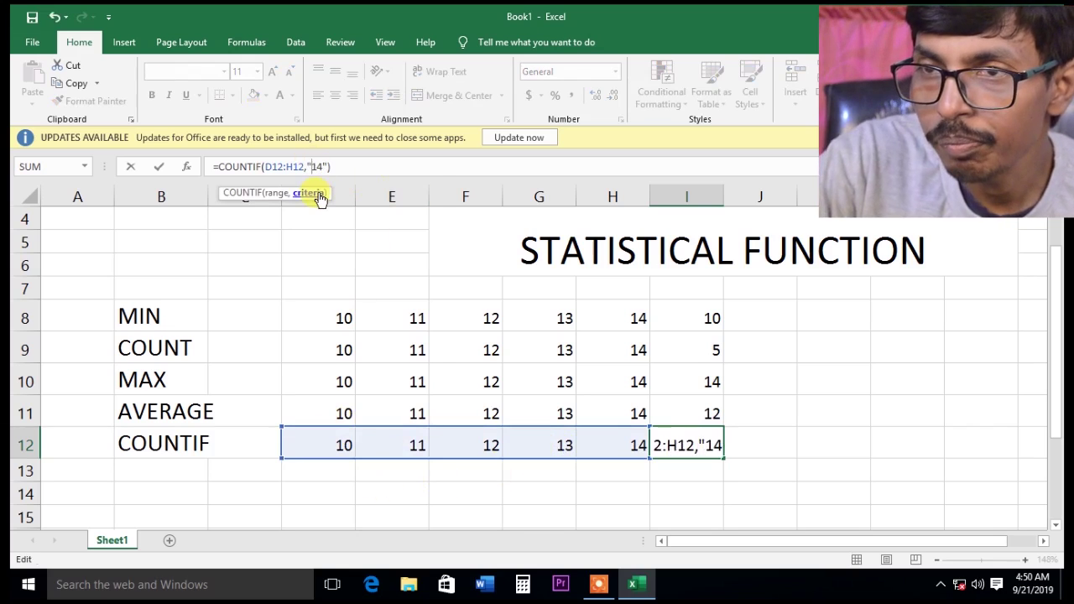
type(">")
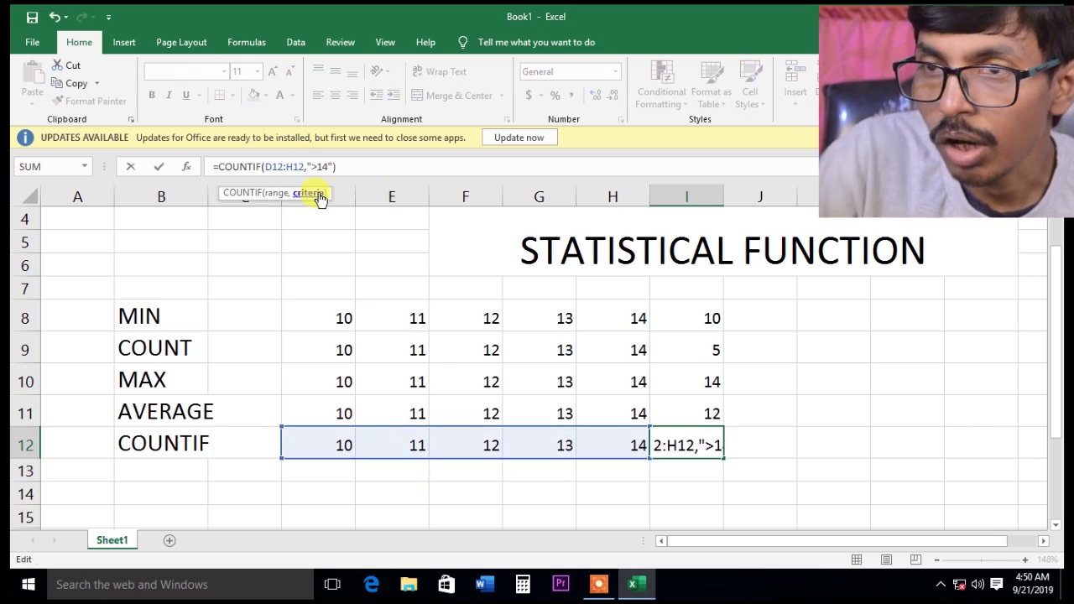
key("BackSpace")
type("<")
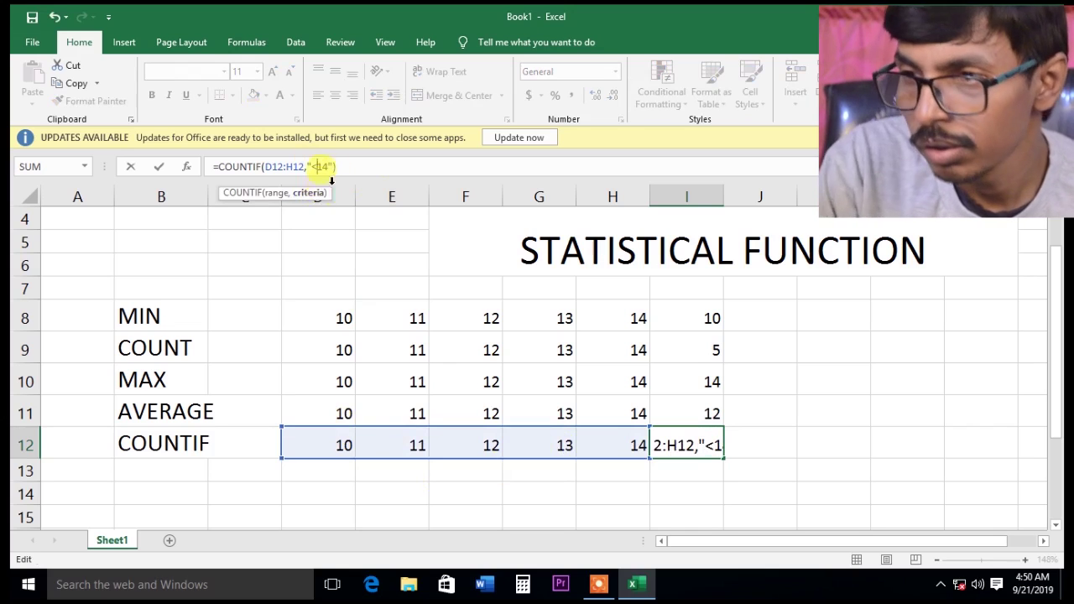
key("Return")
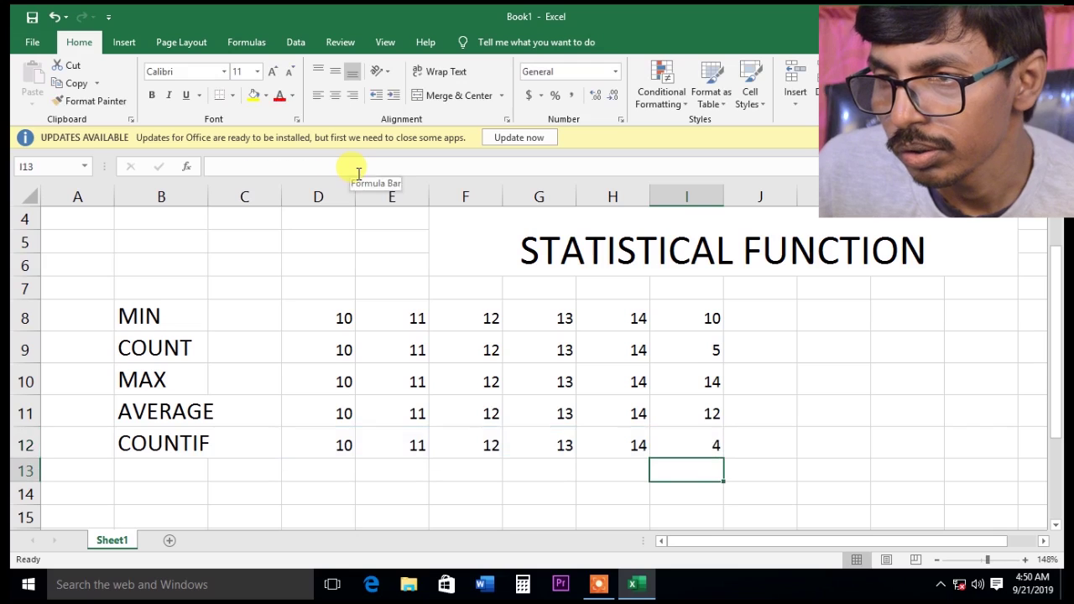
left_click(679, 440)
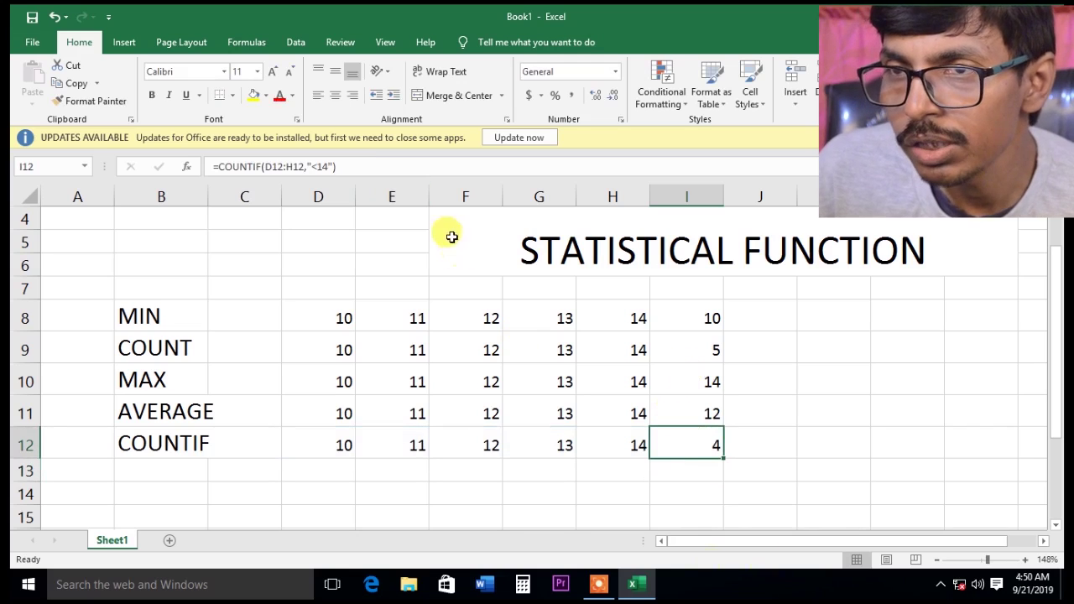
Make the I12 COUNTIF criterion ">14" so the cell returns 0.
left_click(314, 166)
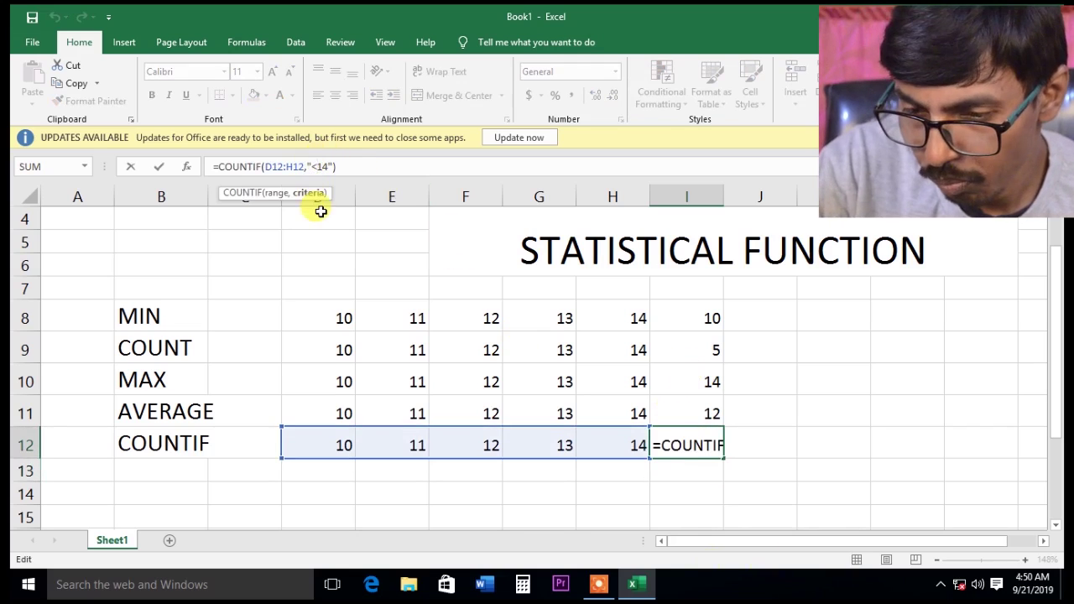
key("BackSpace")
type(">")
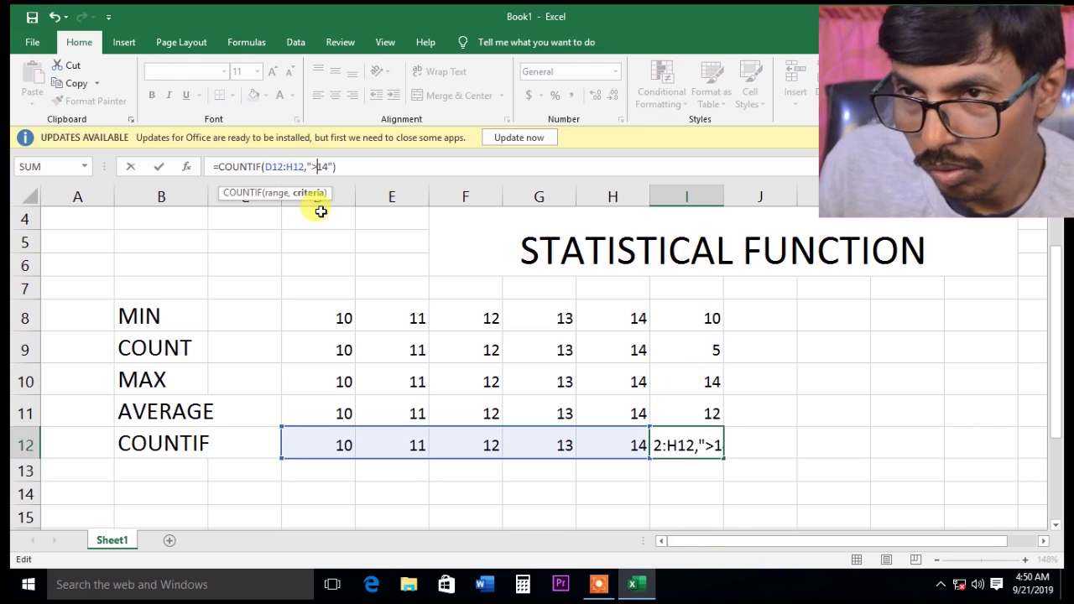
key("Return")
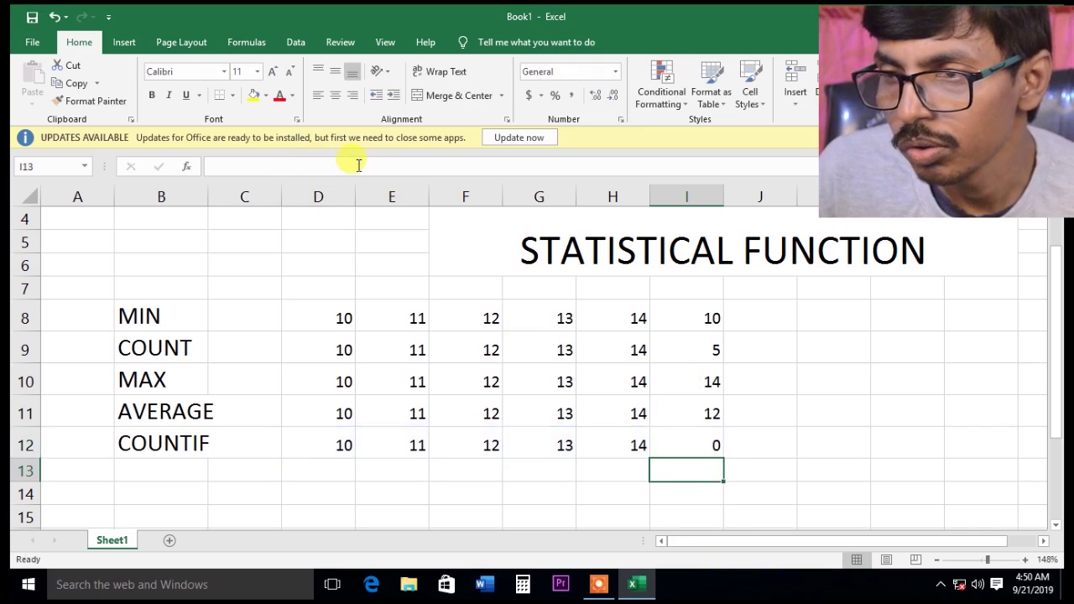
left_click(688, 438)
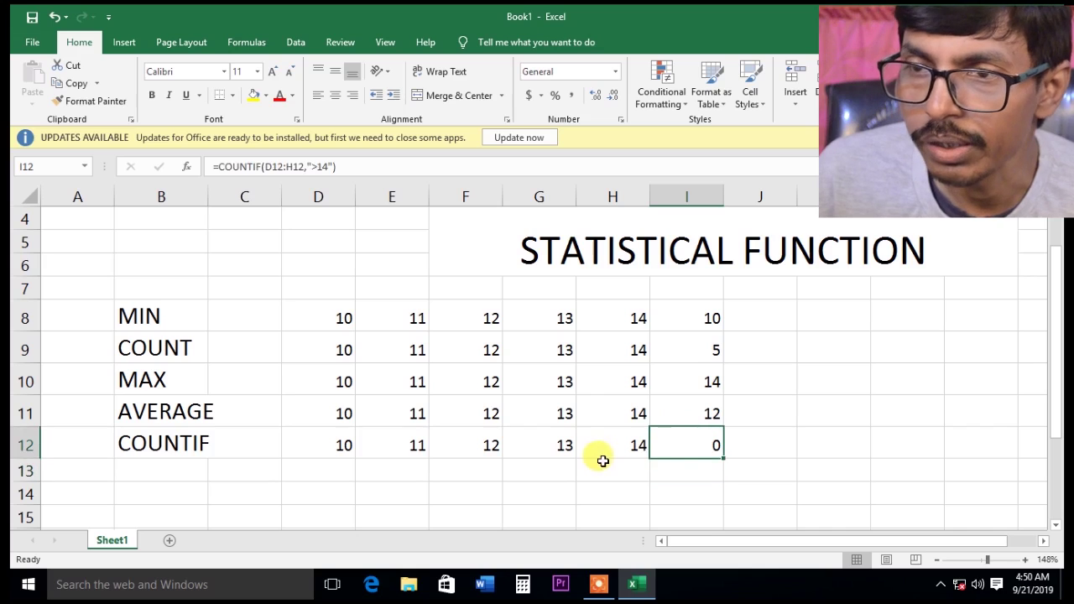